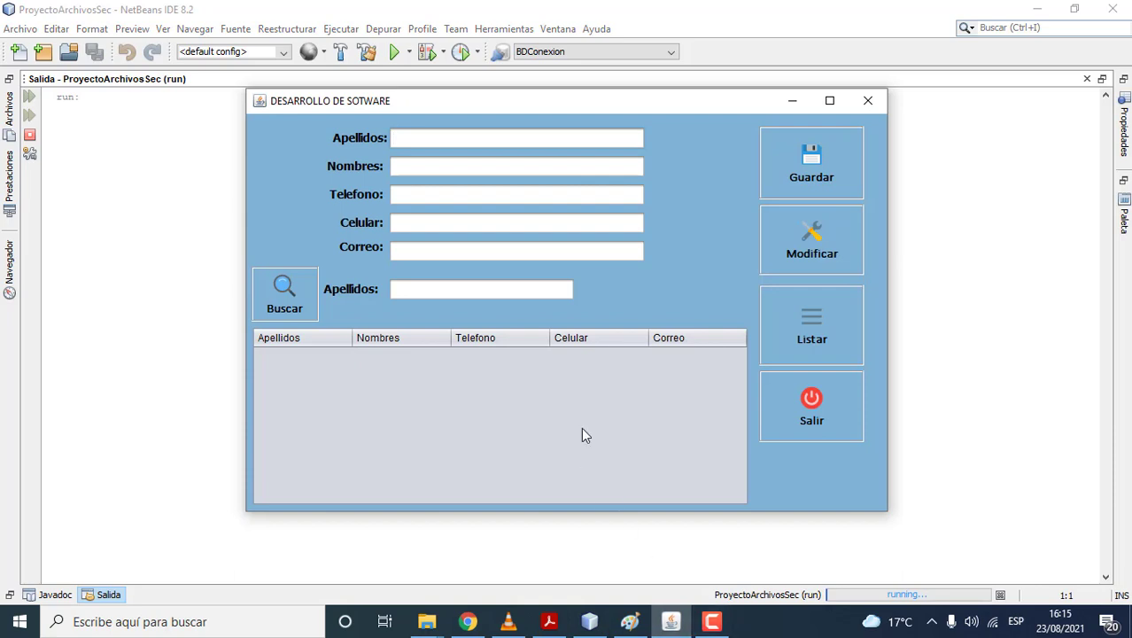
{"action": "left_click", "coordinate": [784, 184]}
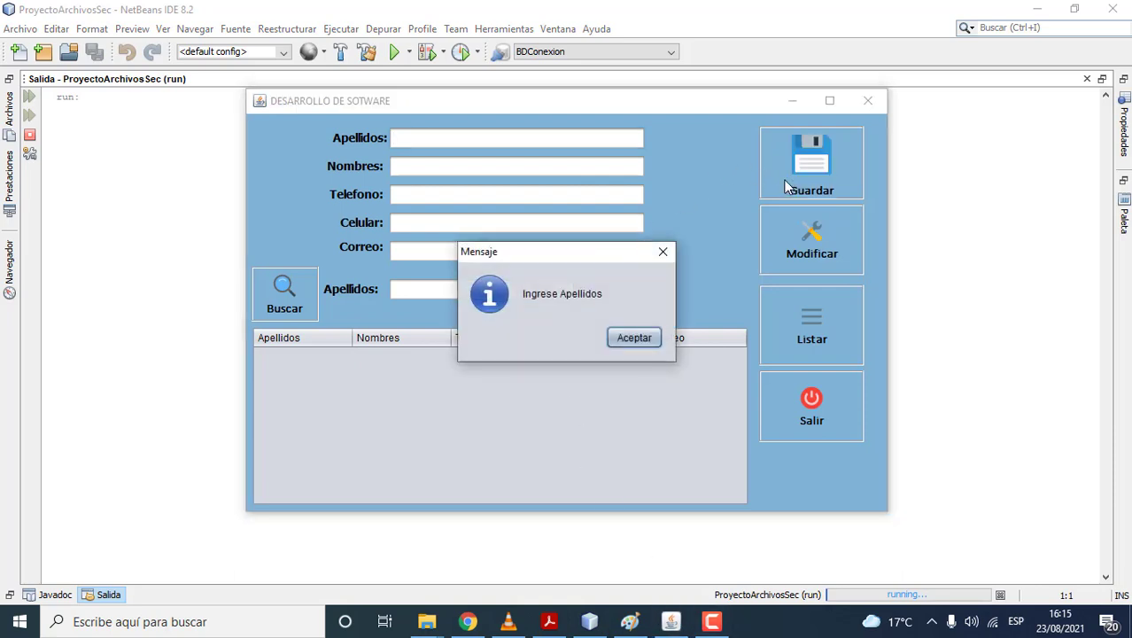
{"action": "left_click", "coordinate": [642, 338]}
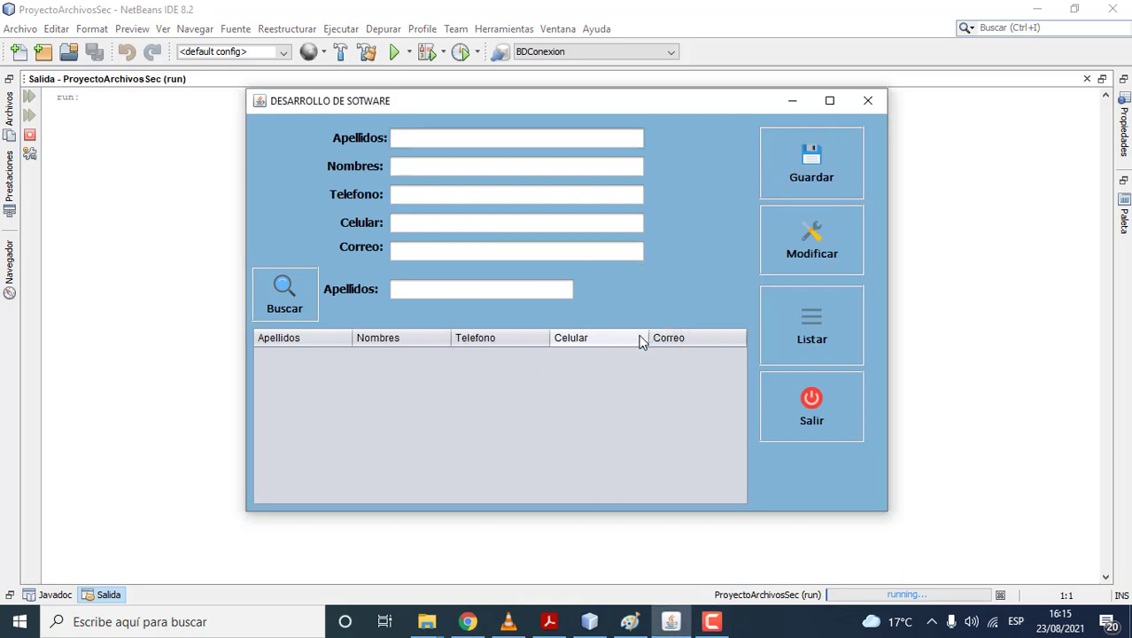
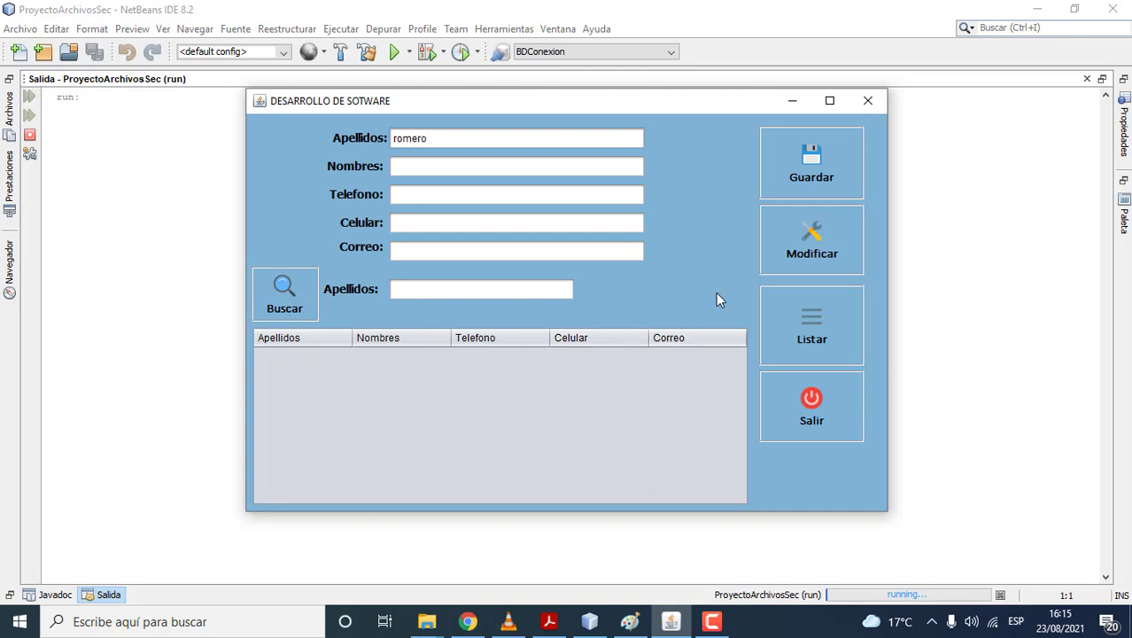
{"action": "left_click", "coordinate": [817, 191]}
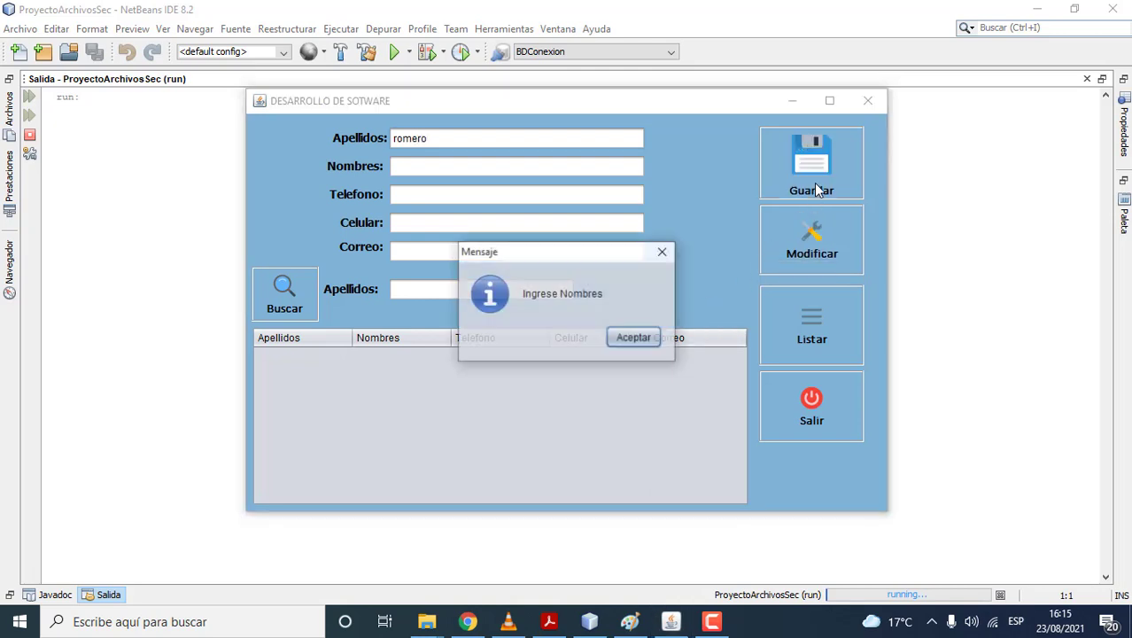
{"action": "left_click", "coordinate": [612, 342]}
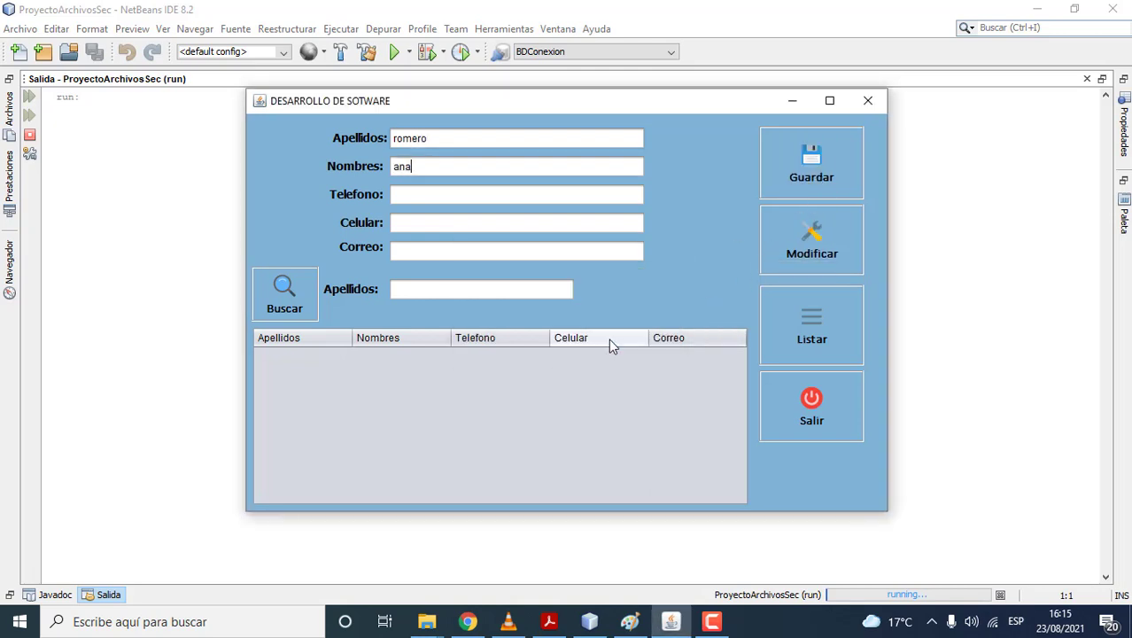
{"action": "left_click", "coordinate": [778, 156]}
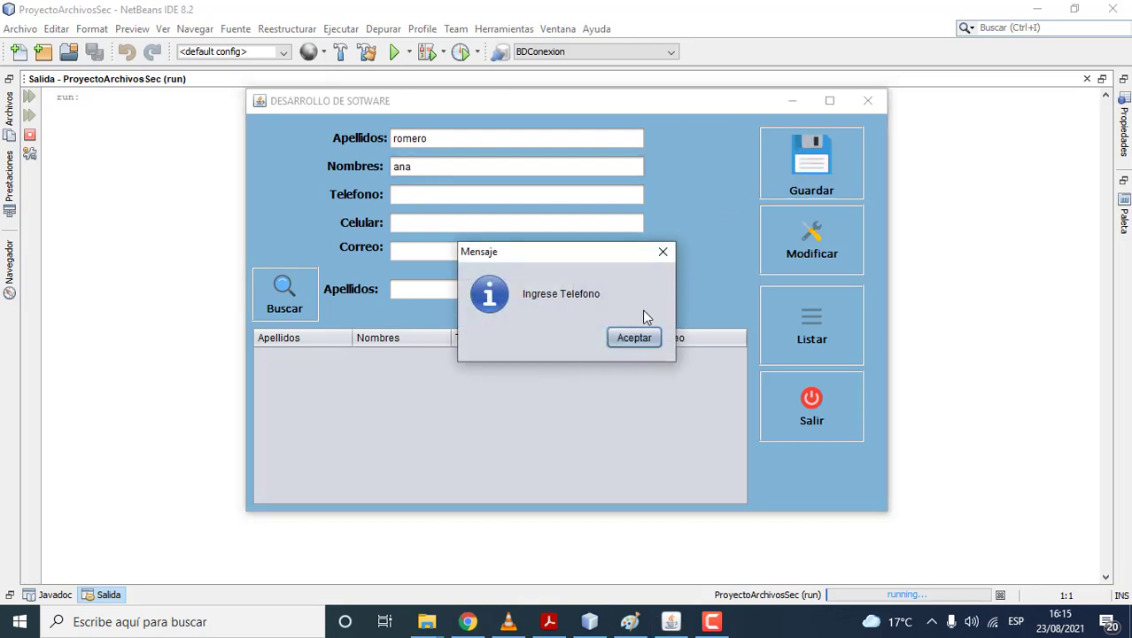
{"action": "left_click", "coordinate": [629, 338]}
{"action": "type", "text": "111111111"}
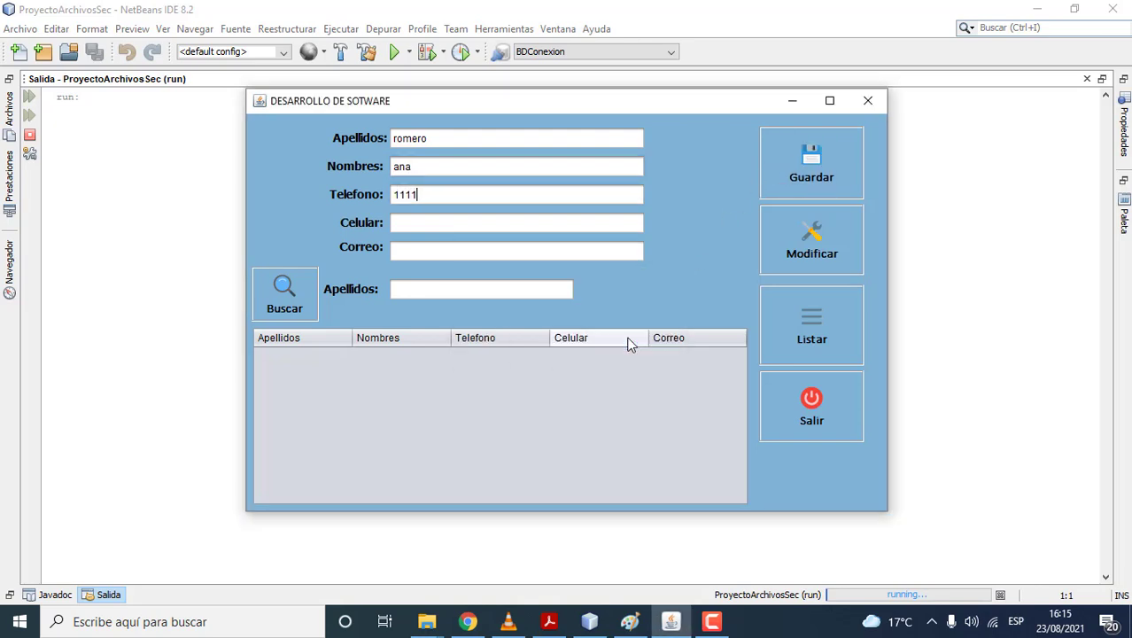
{"action": "left_click", "coordinate": [808, 177]}
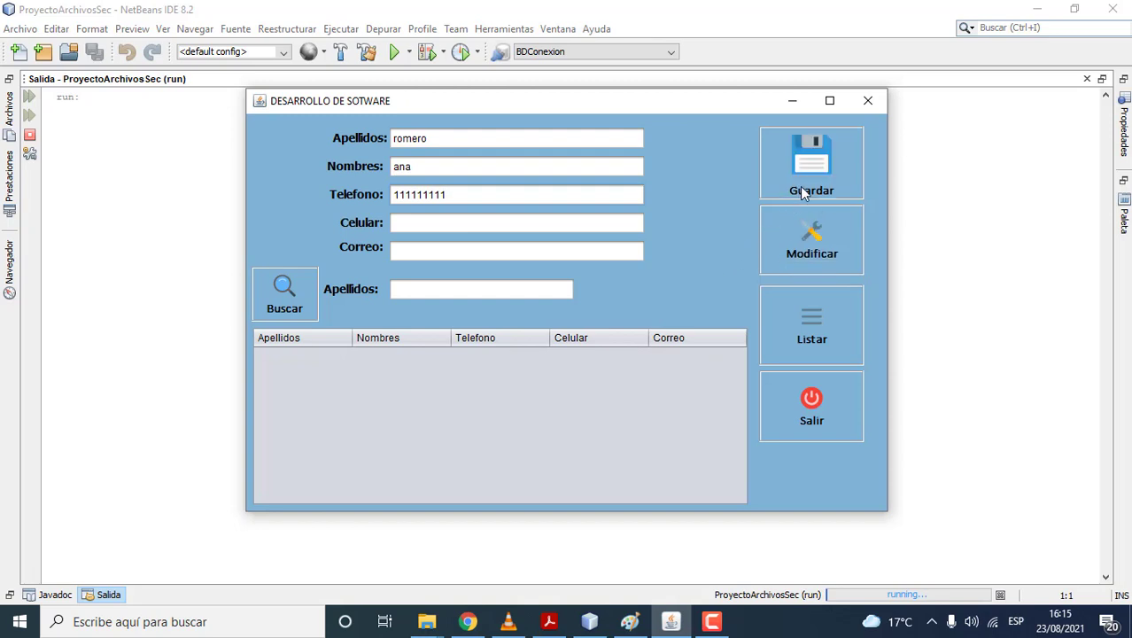
{"action": "left_click", "coordinate": [634, 337]}
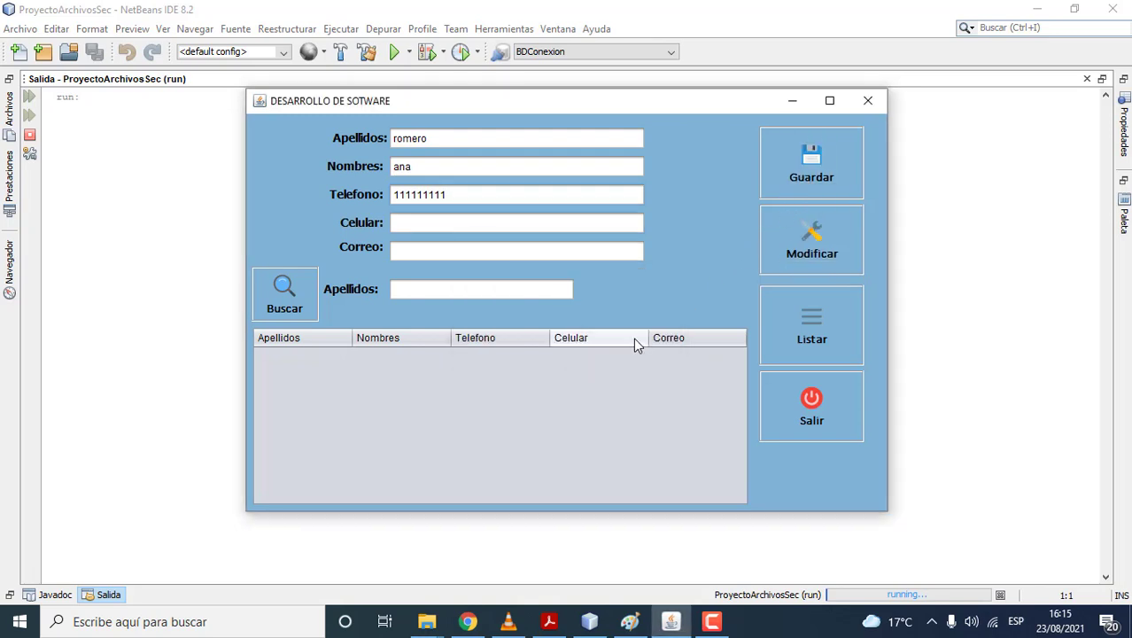
{"action": "type", "text": "555555555"}
{"action": "left_click", "coordinate": [800, 191]}
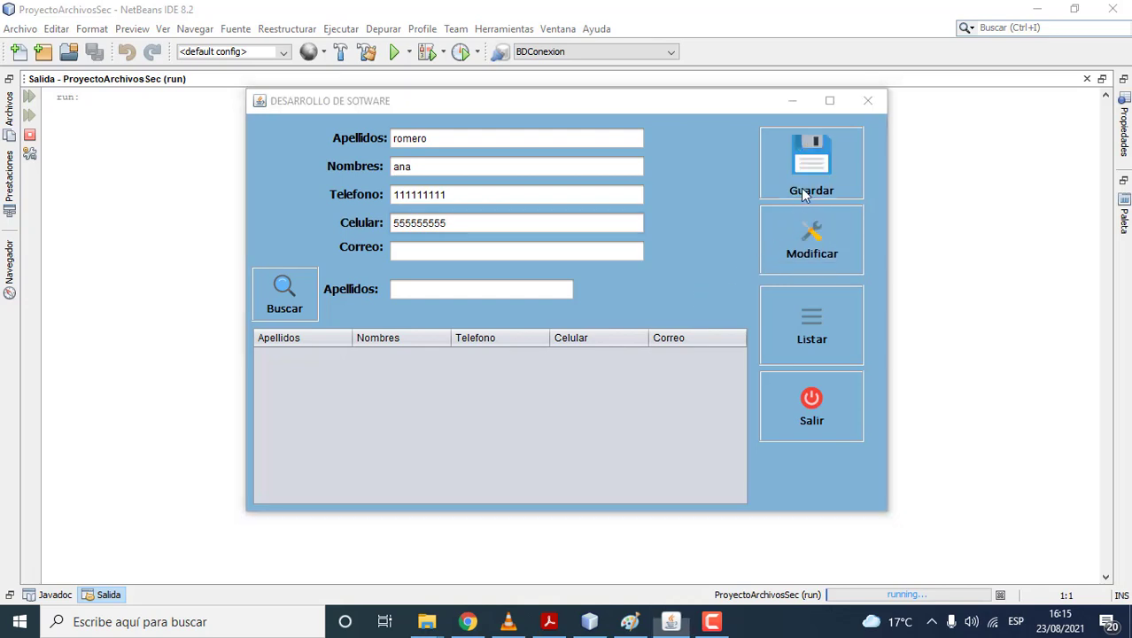
{"action": "left_click", "coordinate": [647, 338]}
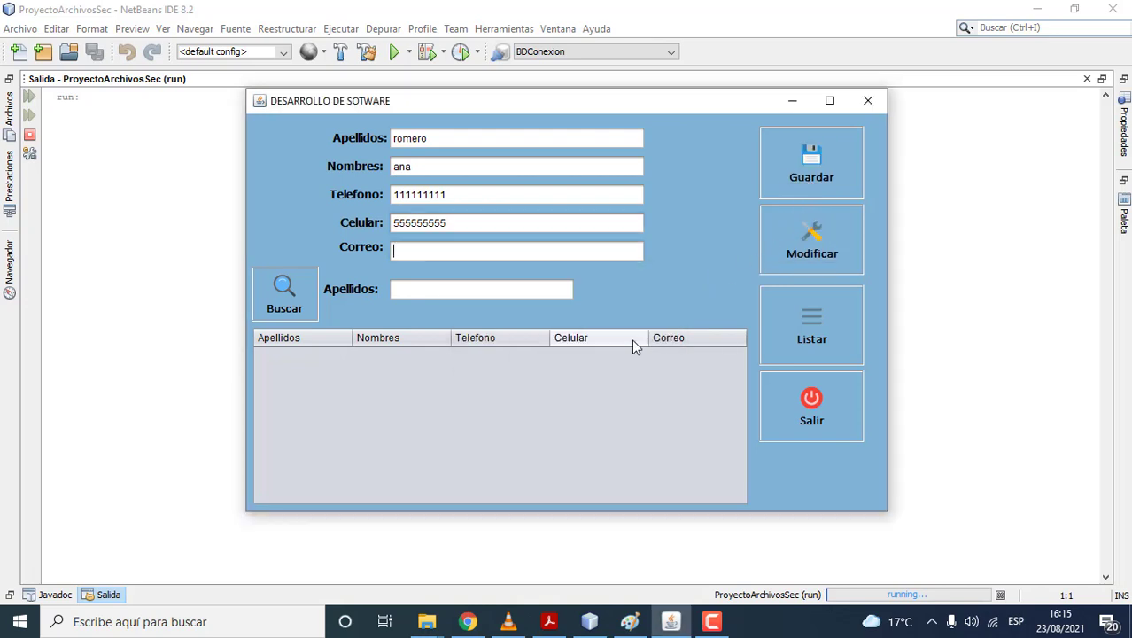
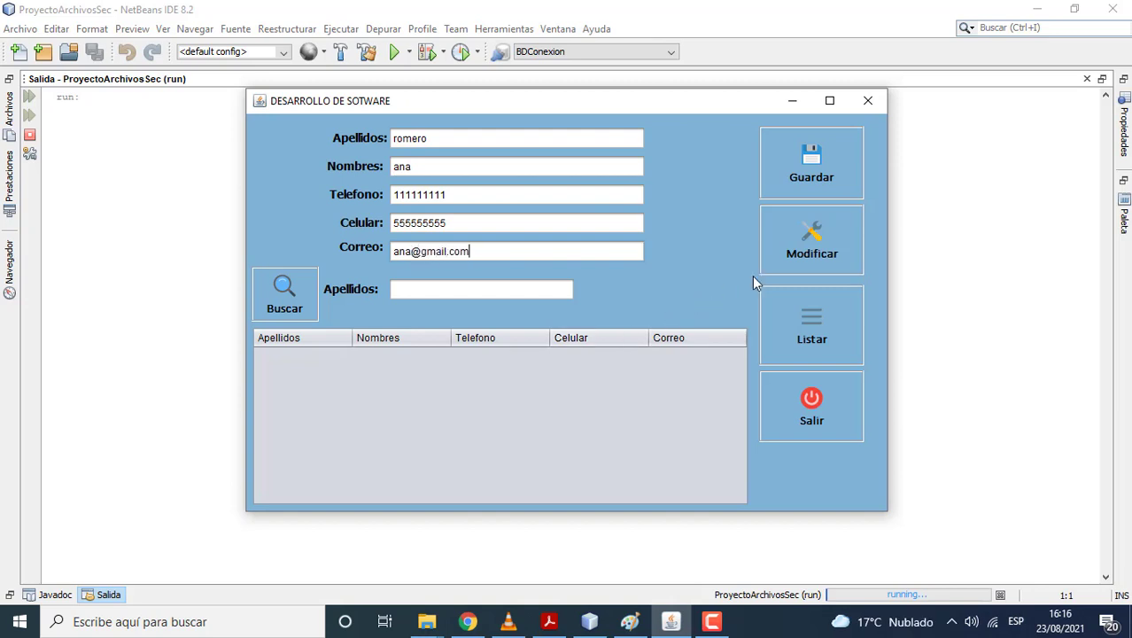
{"action": "left_click", "coordinate": [802, 168]}
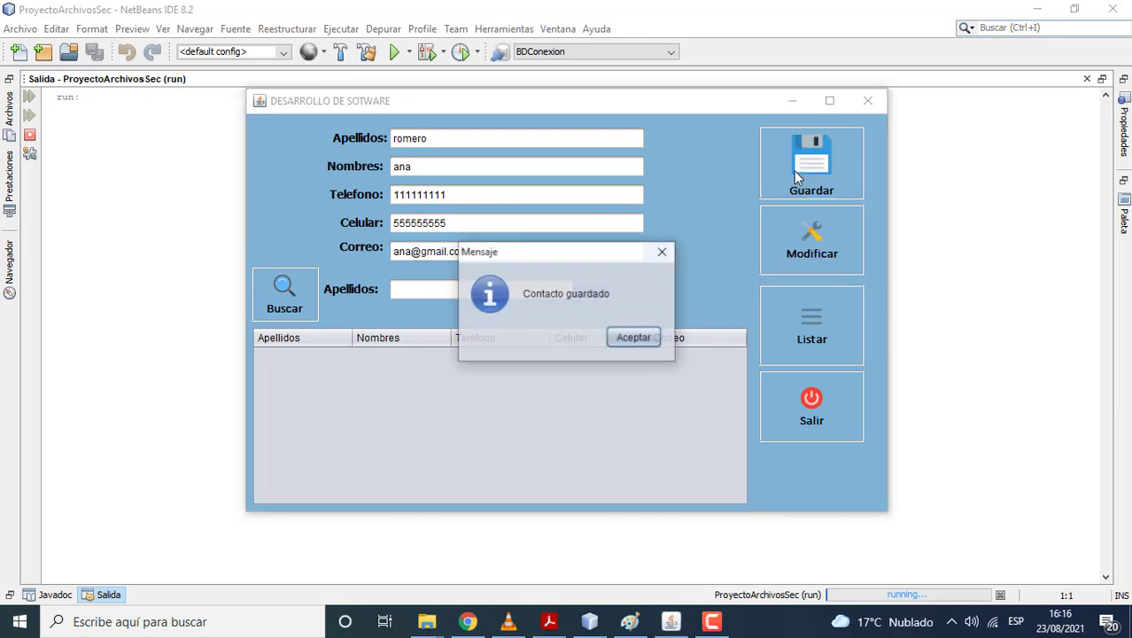
{"action": "left_click", "coordinate": [634, 338]}
{"action": "left_click", "coordinate": [769, 333]}
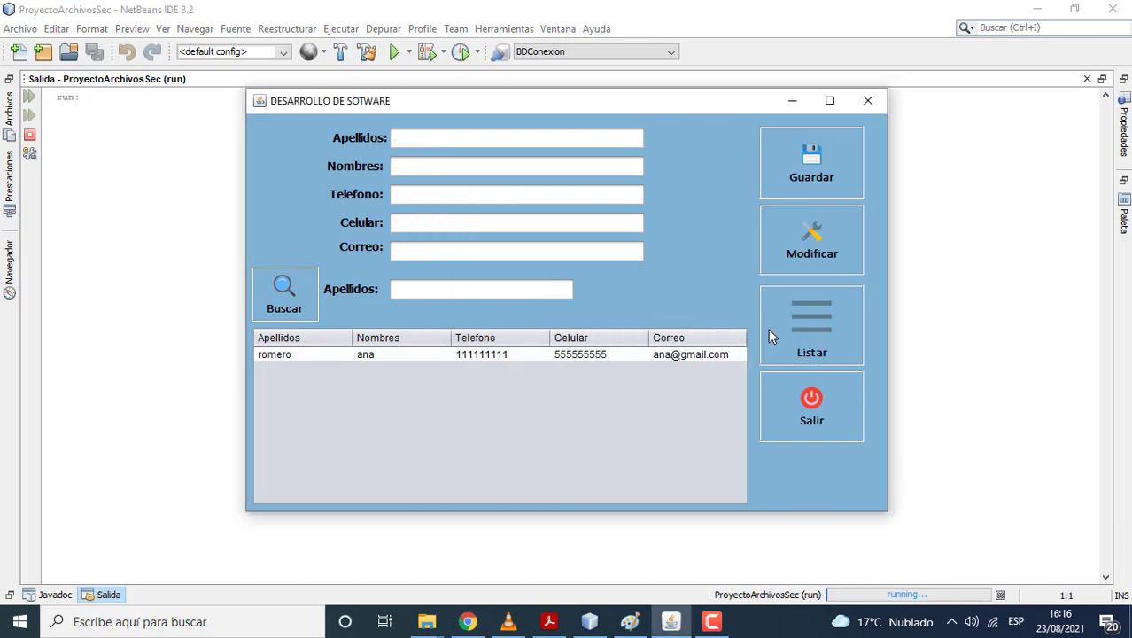
{"action": "left_click", "coordinate": [435, 144]}
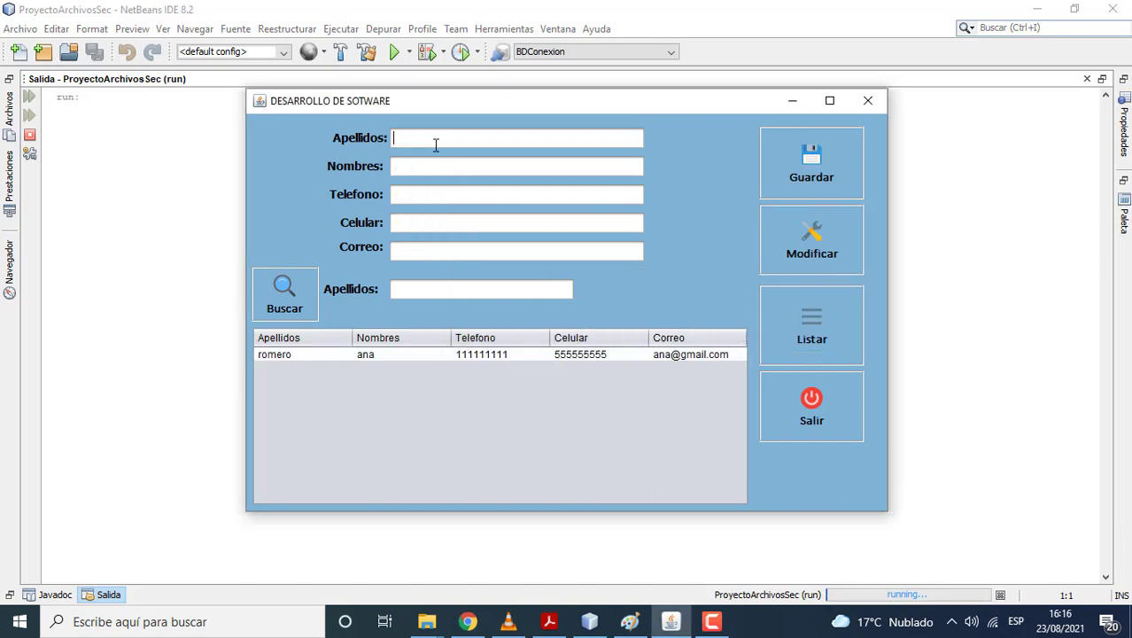
{"action": "left_click", "coordinate": [409, 193]}
{"action": "type", "text": "55555555"}
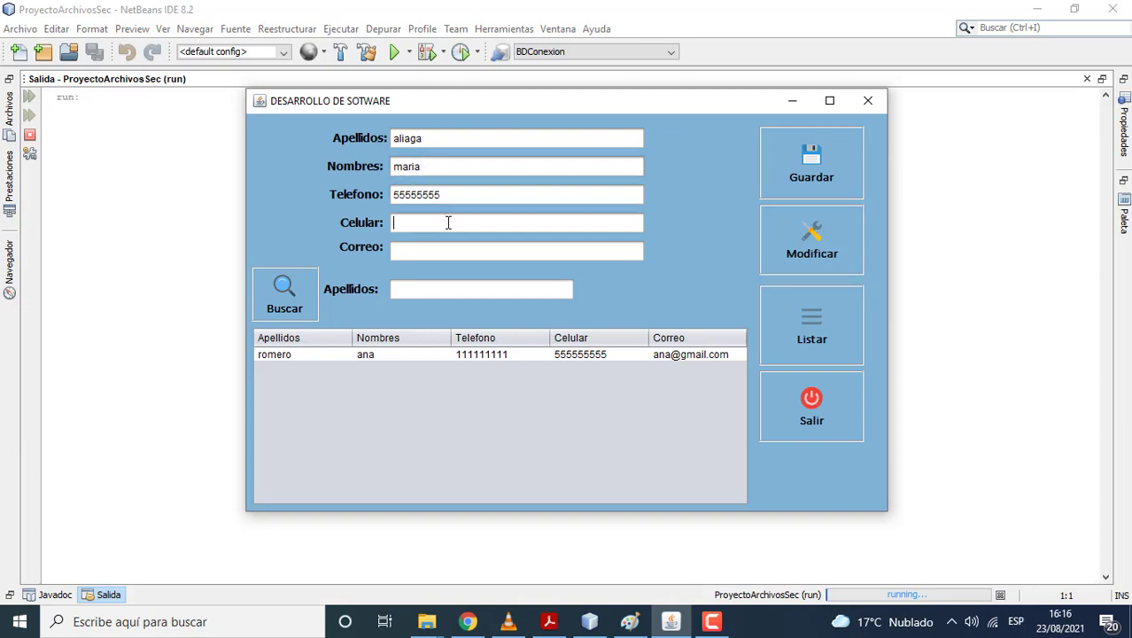
{"action": "left_click", "coordinate": [447, 223]}
{"action": "type", "text": "77777777"}
{"action": "left_click", "coordinate": [433, 250]}
{"action": "left_click", "coordinate": [780, 175]}
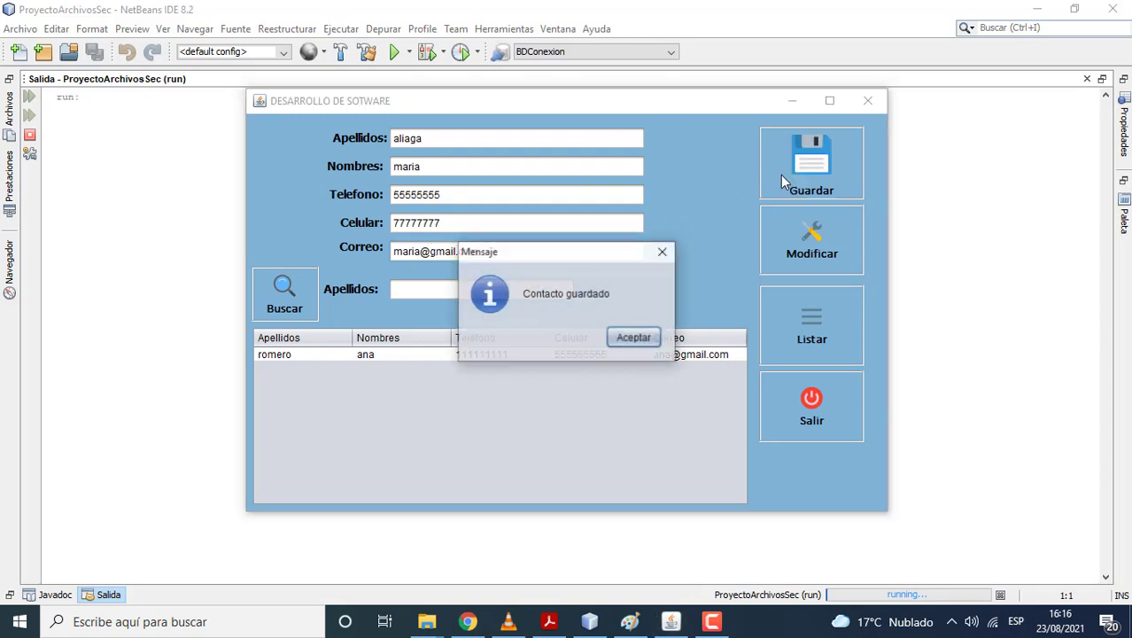
{"action": "left_click", "coordinate": [658, 337]}
{"action": "left_click", "coordinate": [840, 327]}
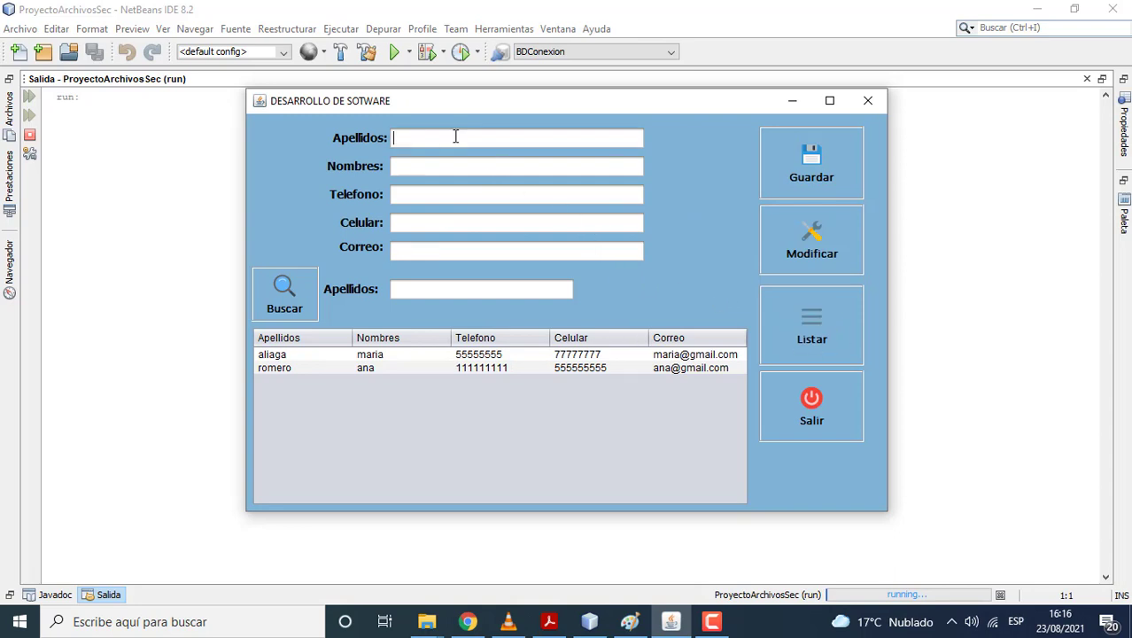
{"action": "left_click", "coordinate": [438, 193]}
{"action": "type", "text": "555555555"}
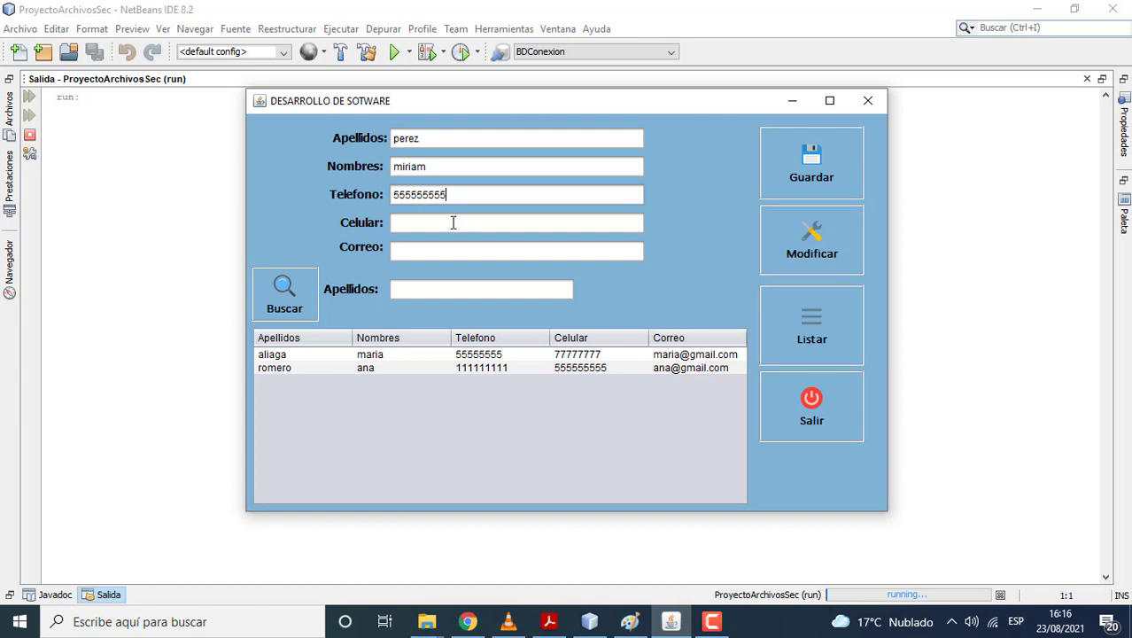
{"action": "left_click", "coordinate": [453, 222]}
{"action": "type", "text": "777777777"}
{"action": "left_click", "coordinate": [430, 245]}
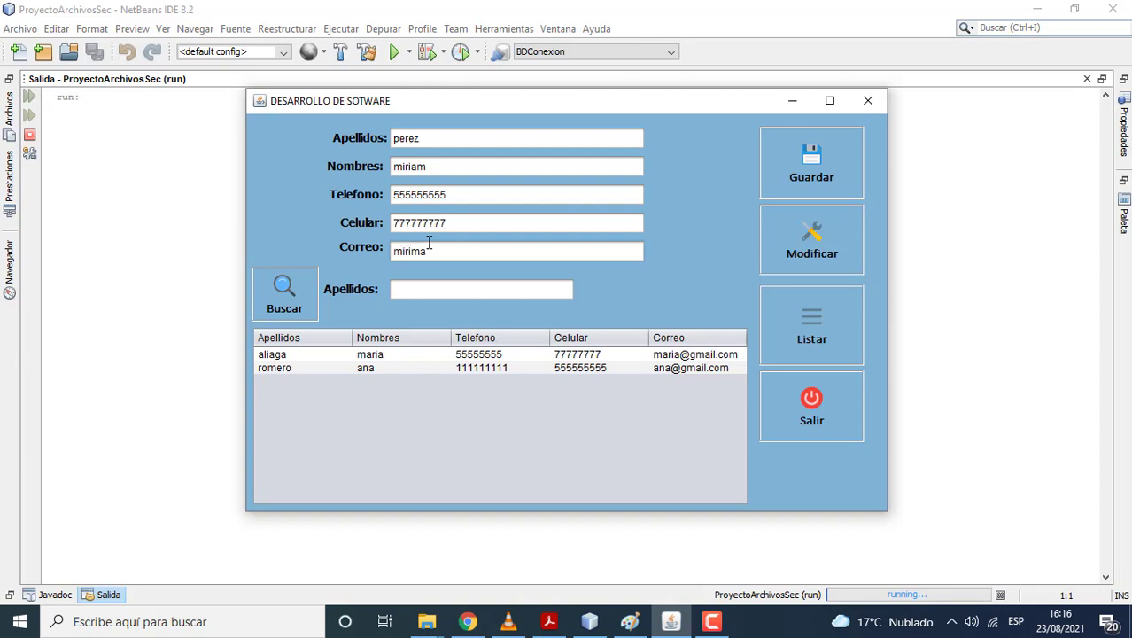
{"action": "left_click", "coordinate": [778, 186]}
{"action": "left_click", "coordinate": [635, 344]}
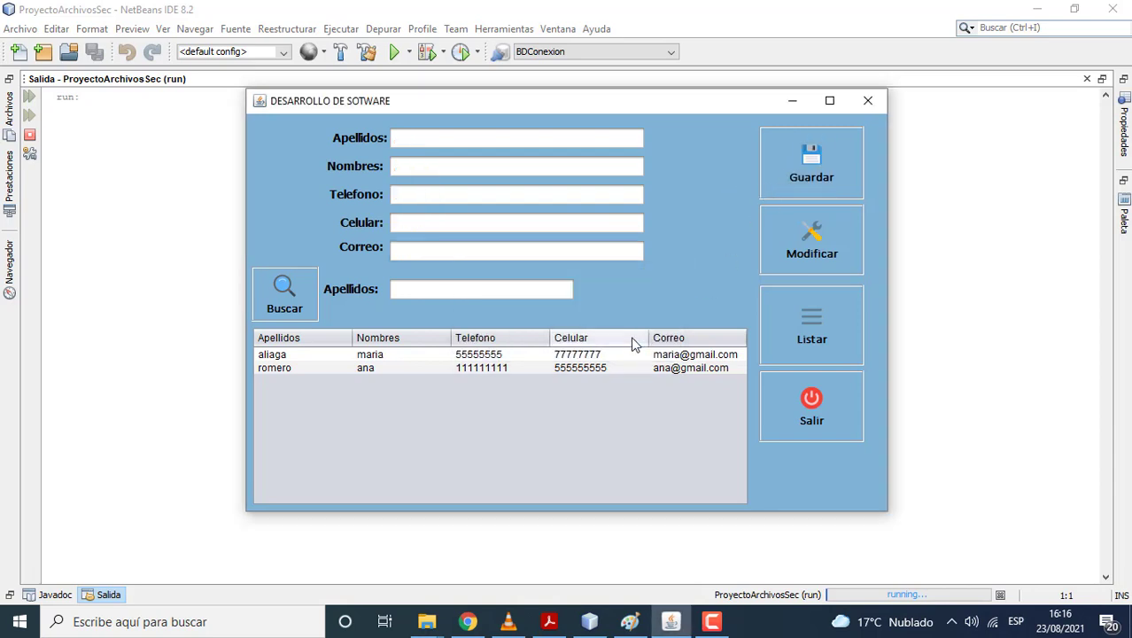
{"action": "left_click", "coordinate": [464, 136]}
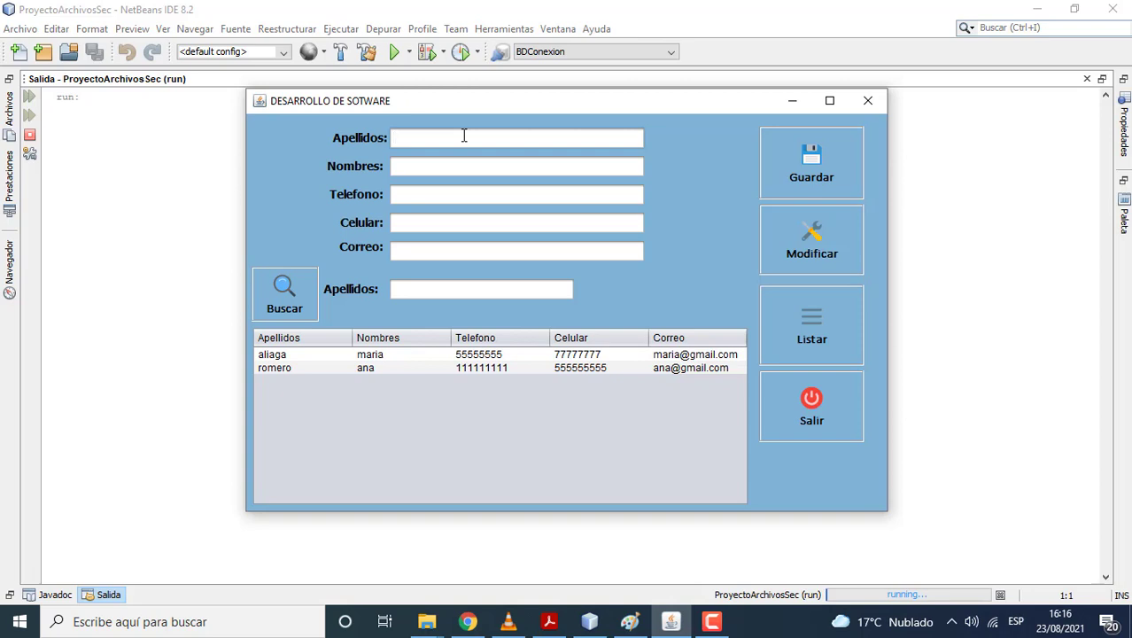
{"action": "key", "text": "BackSpace"}
{"action": "key", "text": "BackSpace"}
{"action": "key", "text": "BackSpace"}
{"action": "key", "text": "BackSpace"}
{"action": "left_click", "coordinate": [448, 171]}
{"action": "type", "text": "rosario"}
{"action": "left_click", "coordinate": [442, 191]}
{"action": "type", "text": "77777777"}
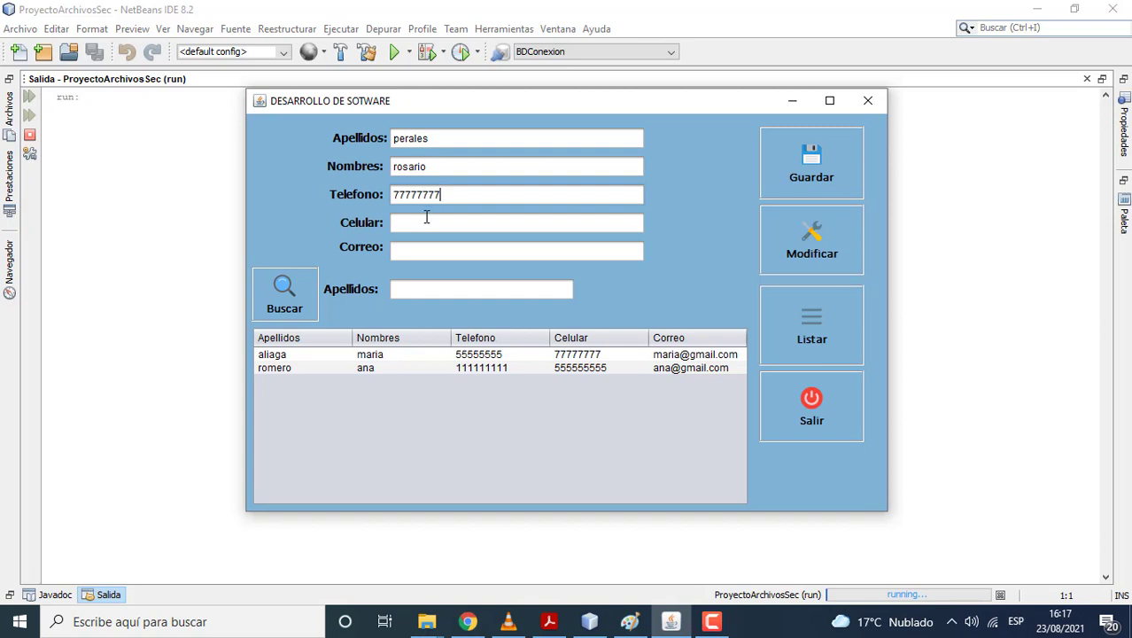
{"action": "type", "text": "88888888"}
{"action": "left_click", "coordinate": [440, 247]}
{"action": "left_click", "coordinate": [809, 151]}
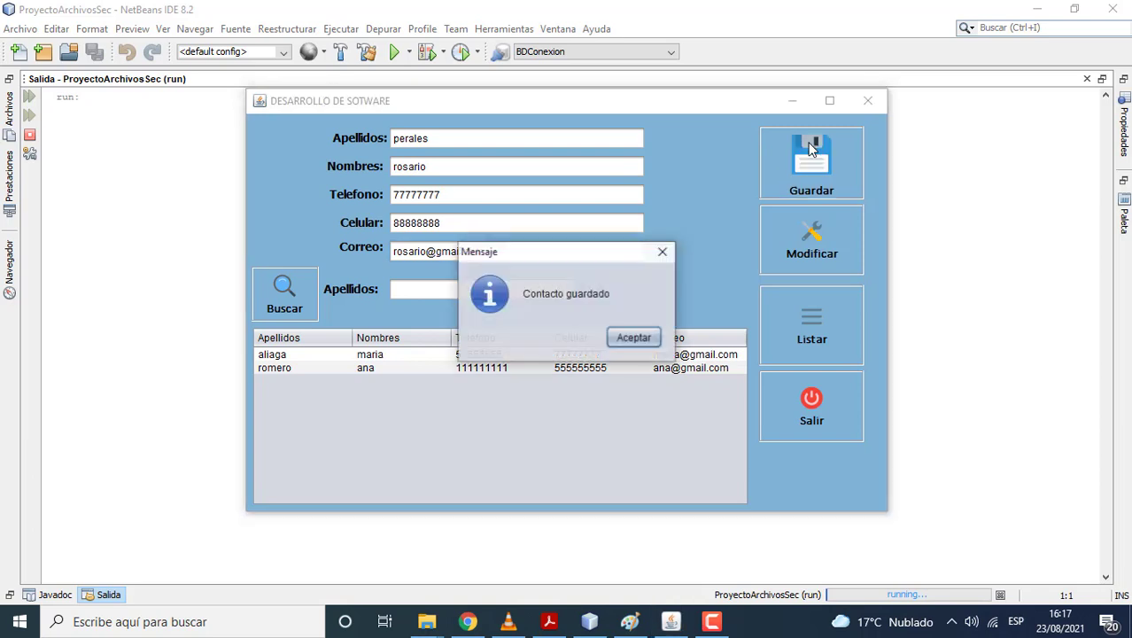
{"action": "left_click", "coordinate": [632, 337]}
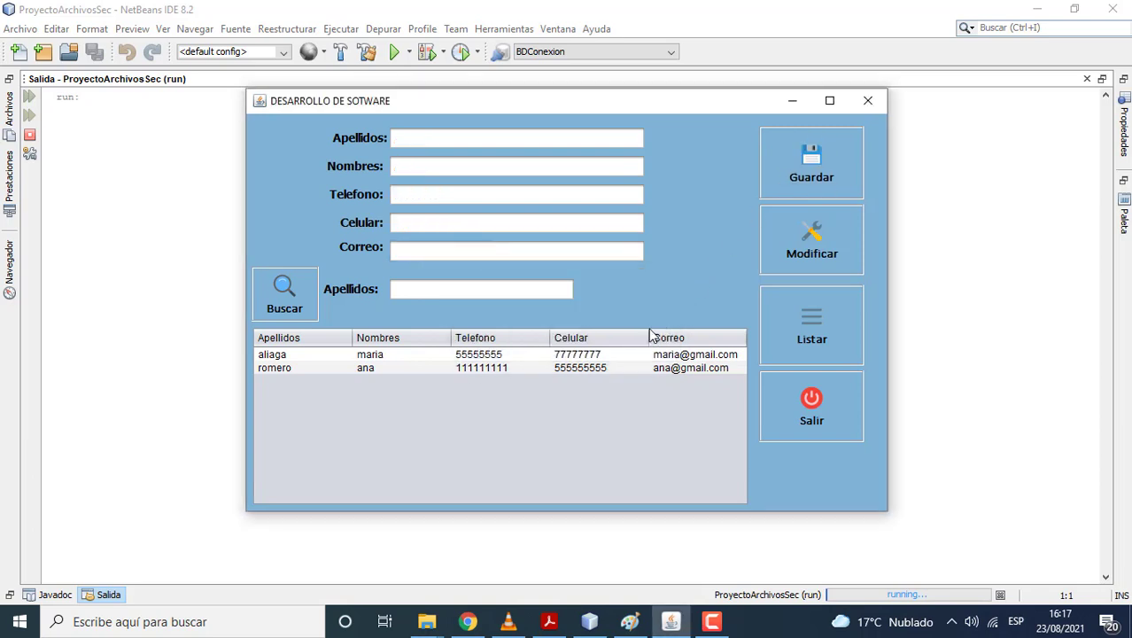
Step: Refresh the list and append 'jesus' to the first contact's first name, saving the modification
{"action": "left_click", "coordinate": [790, 343]}
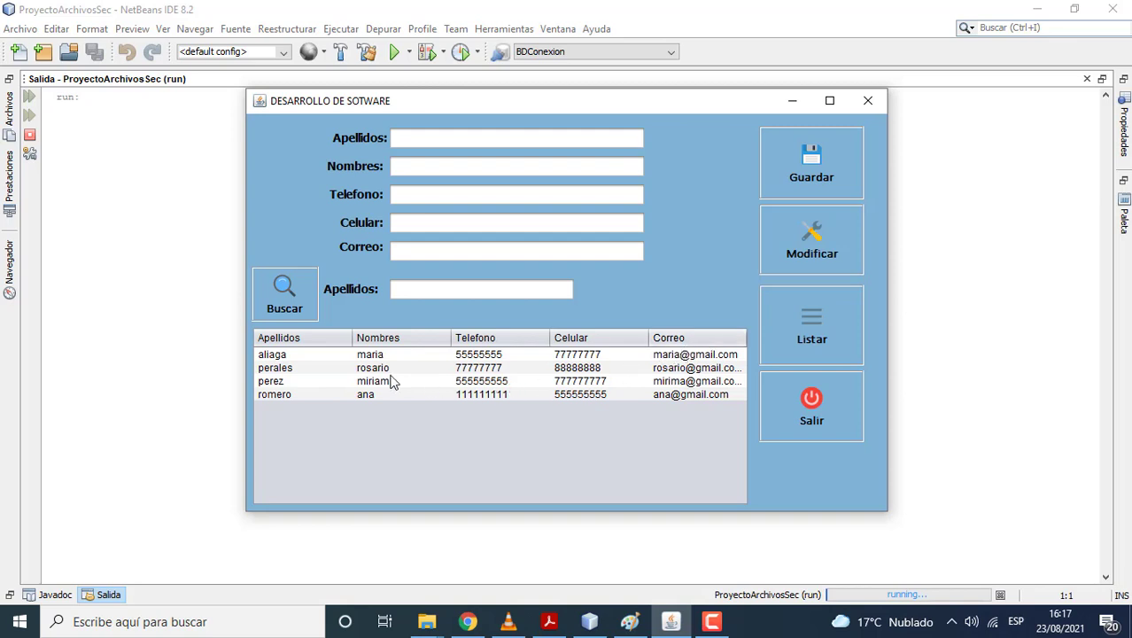
{"action": "left_click", "coordinate": [370, 356]}
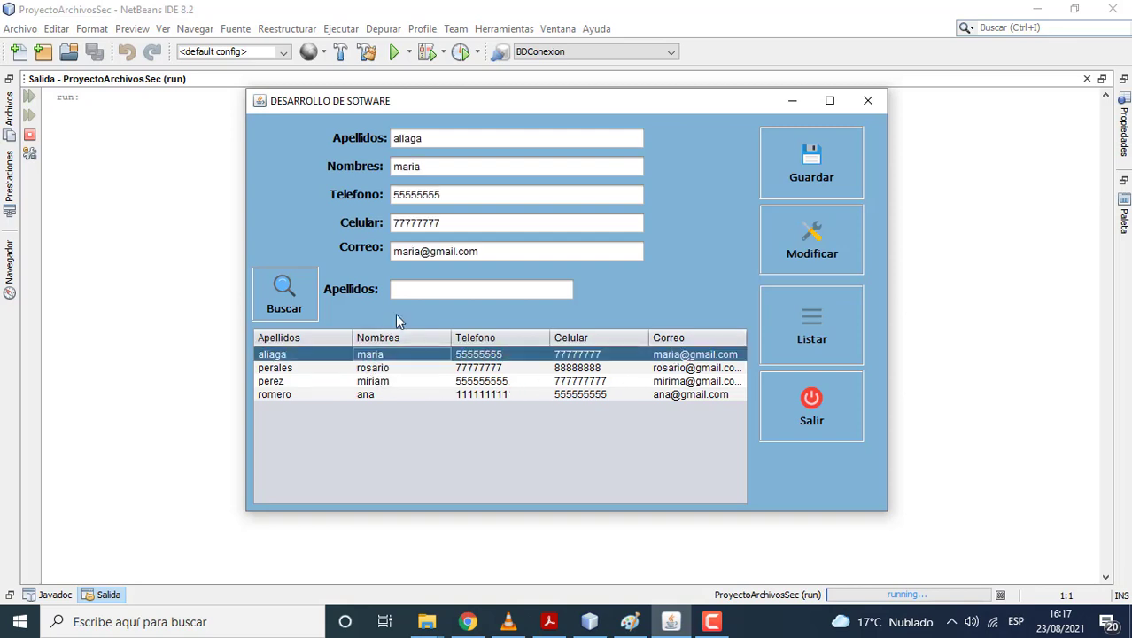
{"action": "left_click", "coordinate": [446, 165]}
{"action": "type", "text": "jesus"}
{"action": "left_click", "coordinate": [832, 258]}
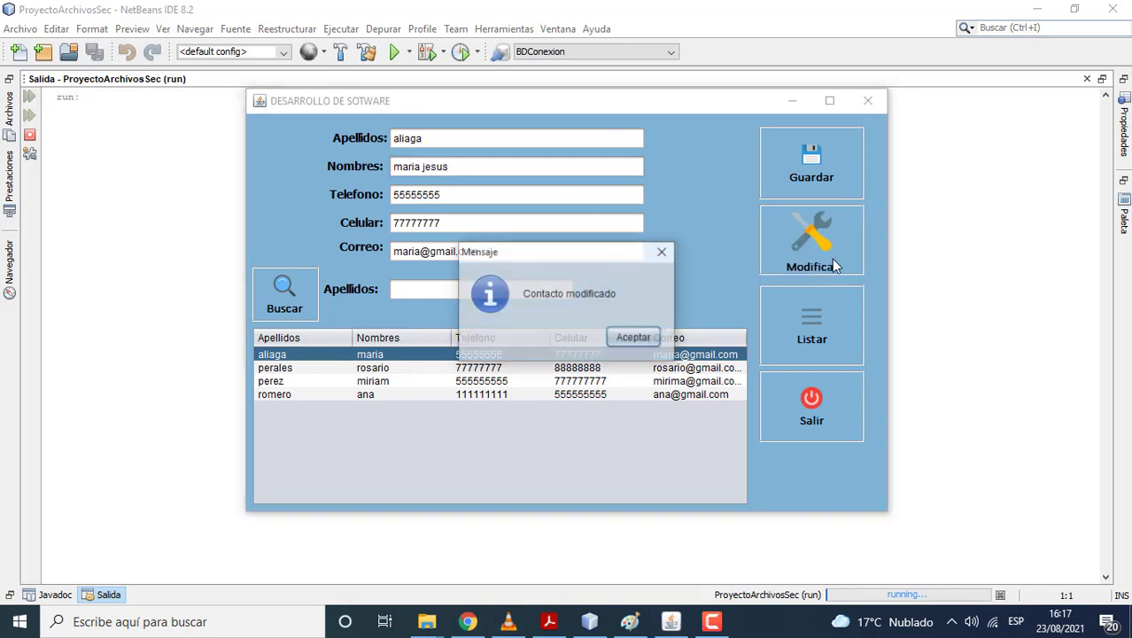
{"action": "left_click", "coordinate": [644, 342]}
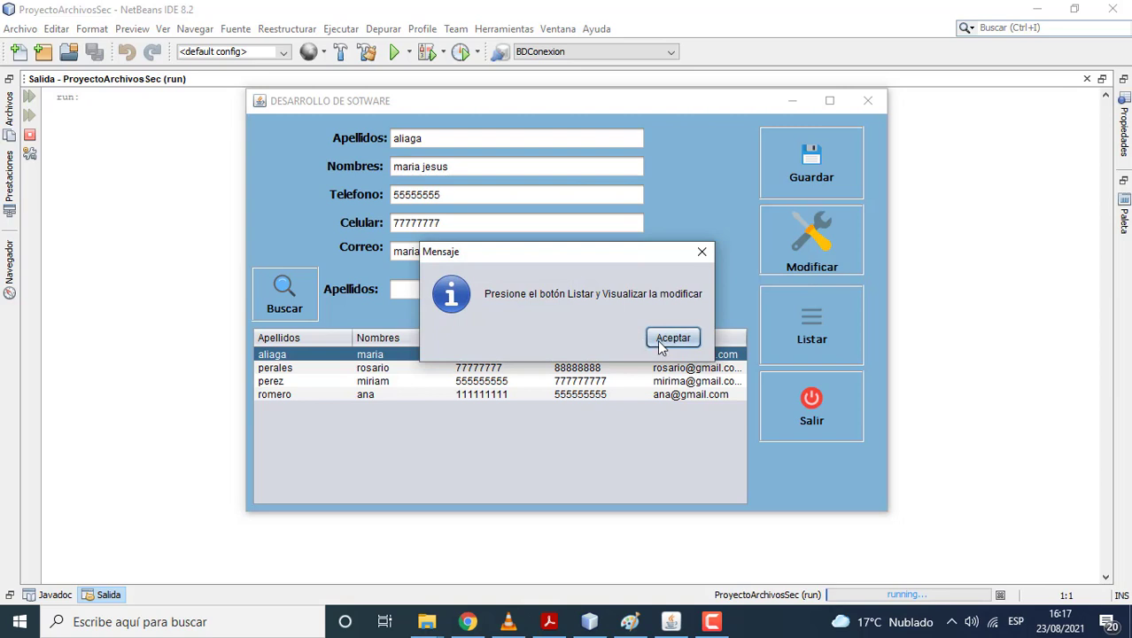
{"action": "left_click", "coordinate": [660, 341]}
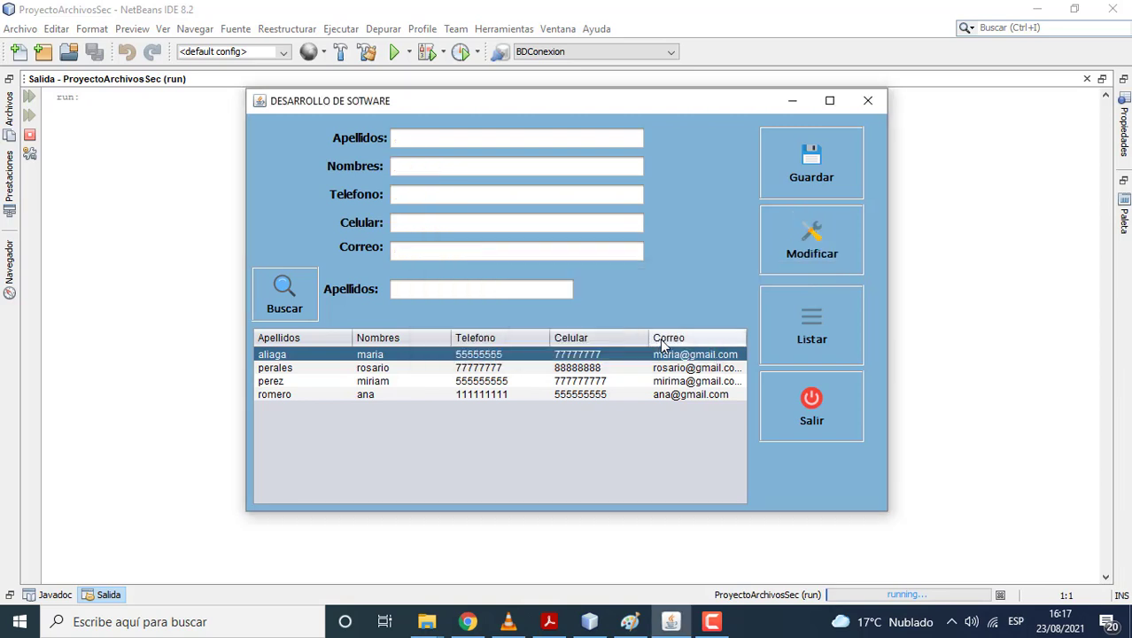
Step: Reload the list, select the second contact and append 'rosa' to its first name
{"action": "left_click", "coordinate": [771, 334]}
{"action": "left_click", "coordinate": [397, 358]}
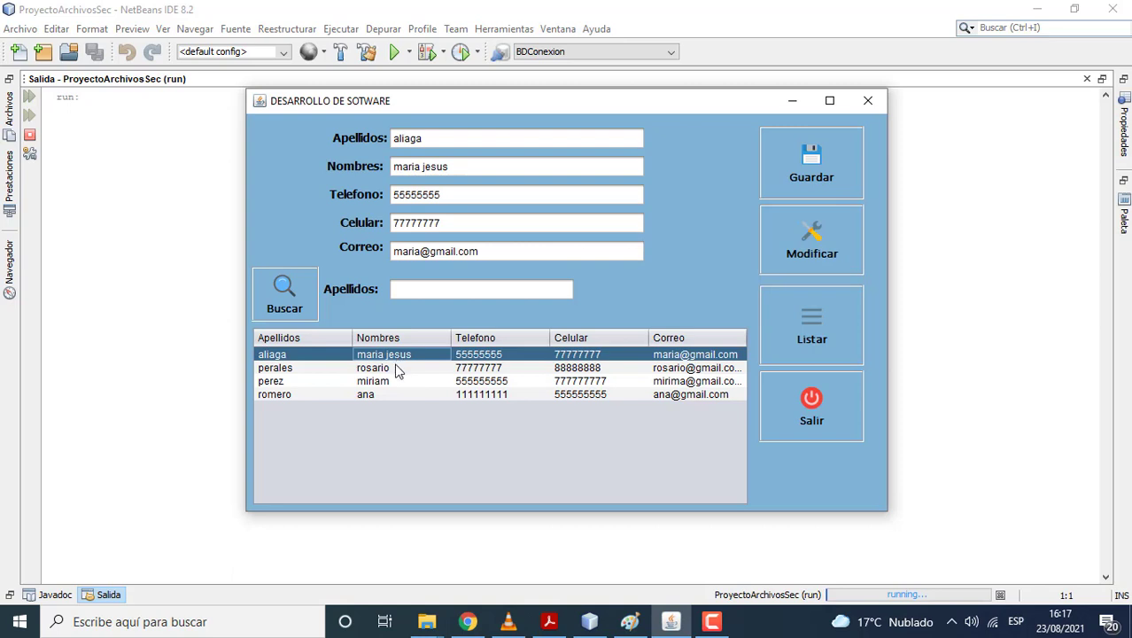
{"action": "left_click", "coordinate": [395, 368]}
{"action": "left_click", "coordinate": [448, 166]}
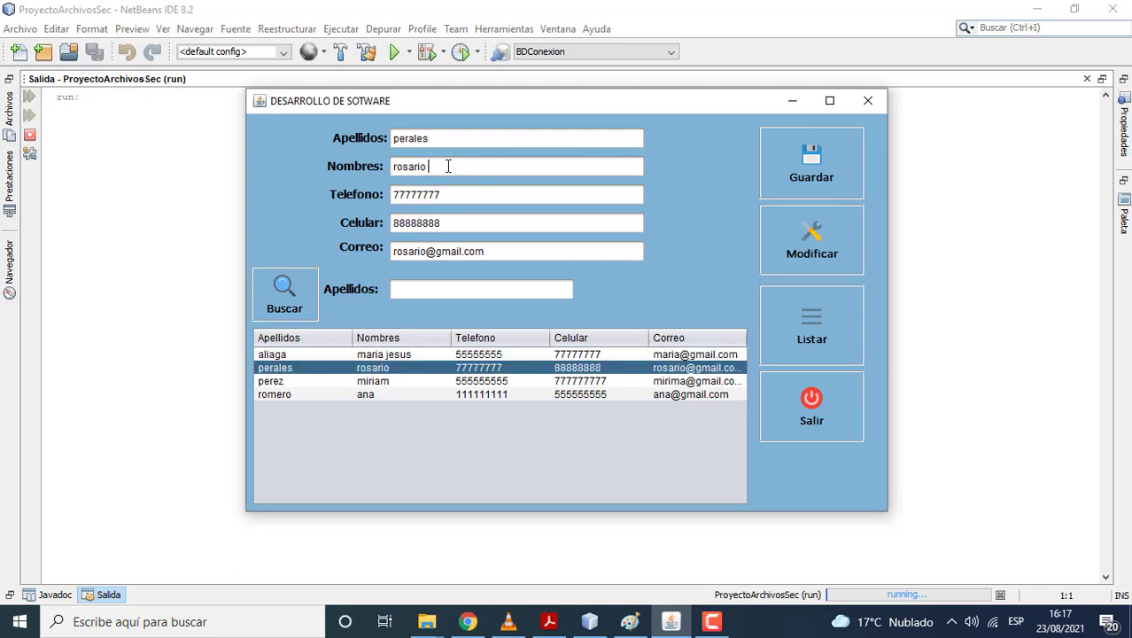
{"action": "type", "text": "rosa"}
Step: Replace the phone number's ending with 99999 and the mobile number's ending with 4444
{"action": "left_click", "coordinate": [462, 193]}
{"action": "key", "text": "BackSpace"}
{"action": "key", "text": "BackSpace"}
{"action": "key", "text": "BackSpace"}
{"action": "key", "text": "BackSpace"}
{"action": "key", "text": "BackSpace"}
{"action": "type", "text": "99999"}
{"action": "left_click", "coordinate": [456, 225]}
{"action": "key", "text": "BackSpace"}
{"action": "key", "text": "BackSpace"}
{"action": "key", "text": "BackSpace"}
{"action": "key", "text": "BackSpace"}
{"action": "type", "text": "4444"}
Step: Save the modified contact, refresh the list and review the top three rows
{"action": "left_click", "coordinate": [768, 251]}
{"action": "left_click", "coordinate": [635, 337]}
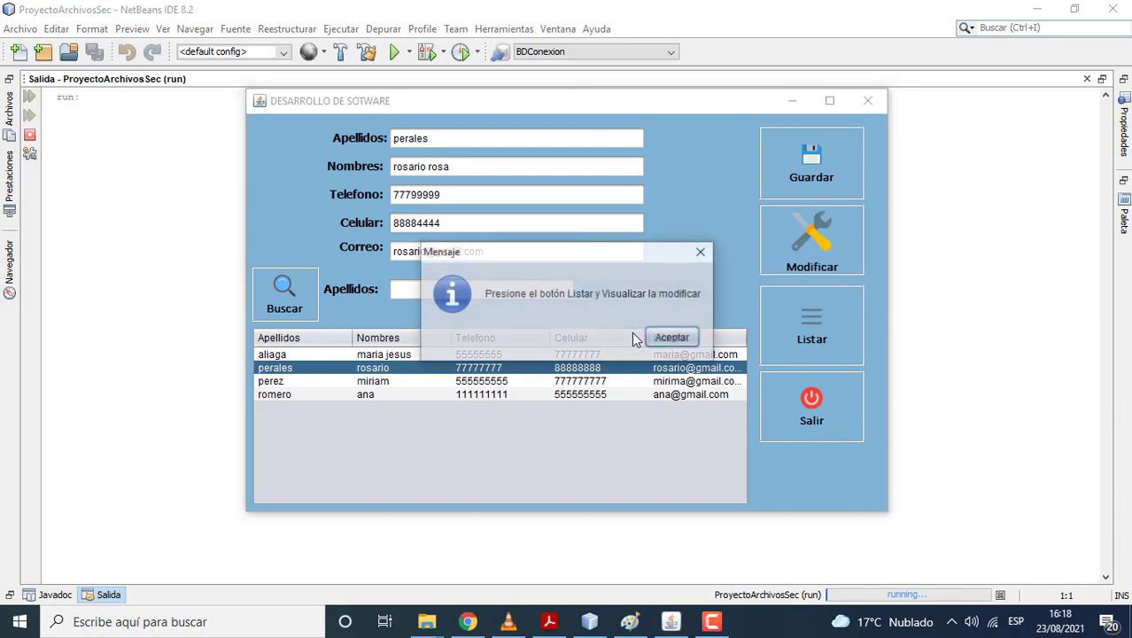
{"action": "left_click", "coordinate": [674, 338]}
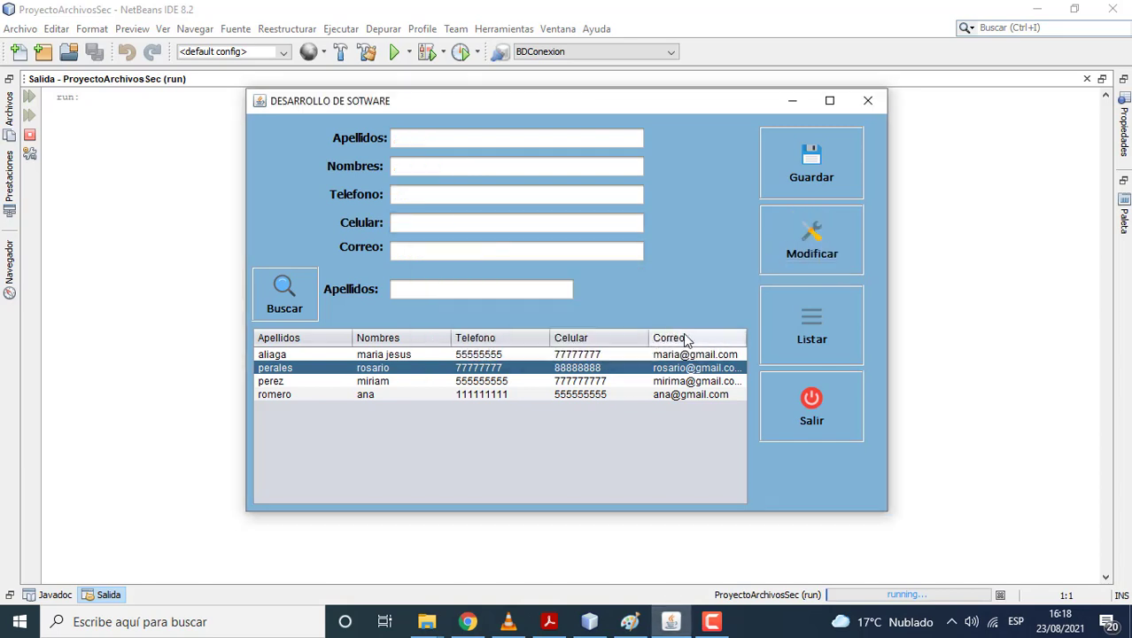
{"action": "left_click", "coordinate": [777, 335]}
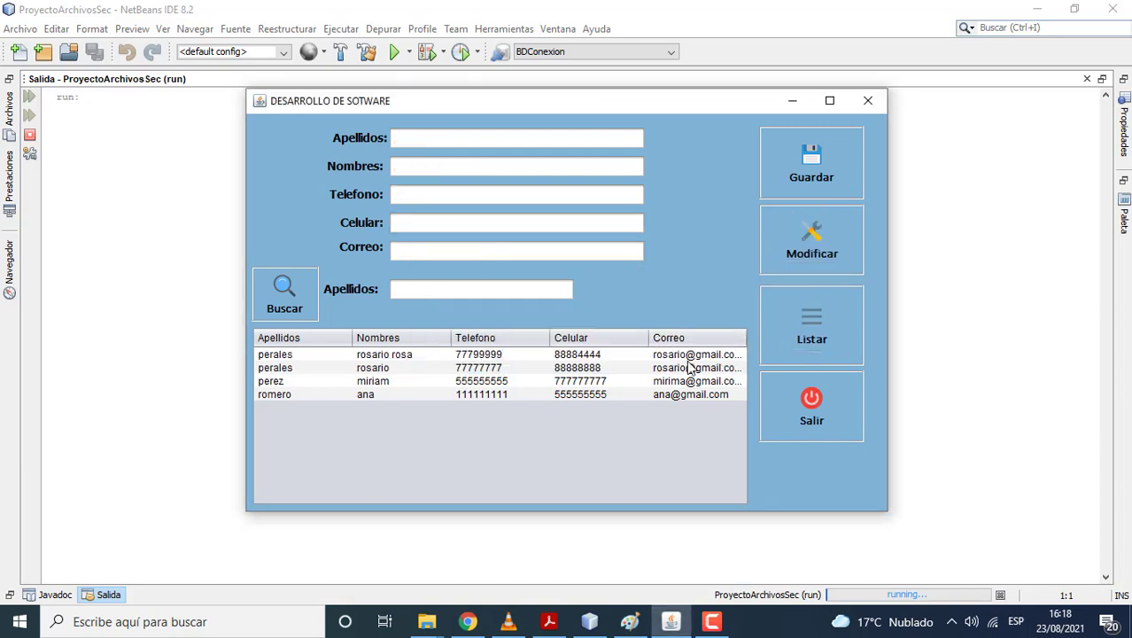
{"action": "left_click", "coordinate": [407, 357]}
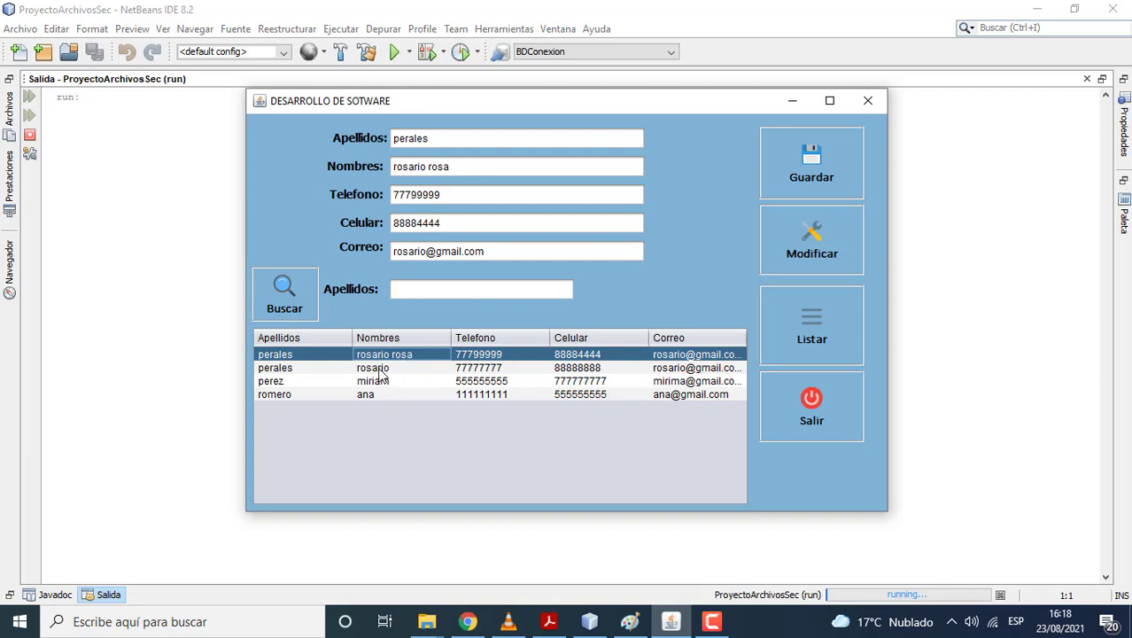
{"action": "left_click", "coordinate": [381, 371]}
{"action": "left_click", "coordinate": [379, 383]}
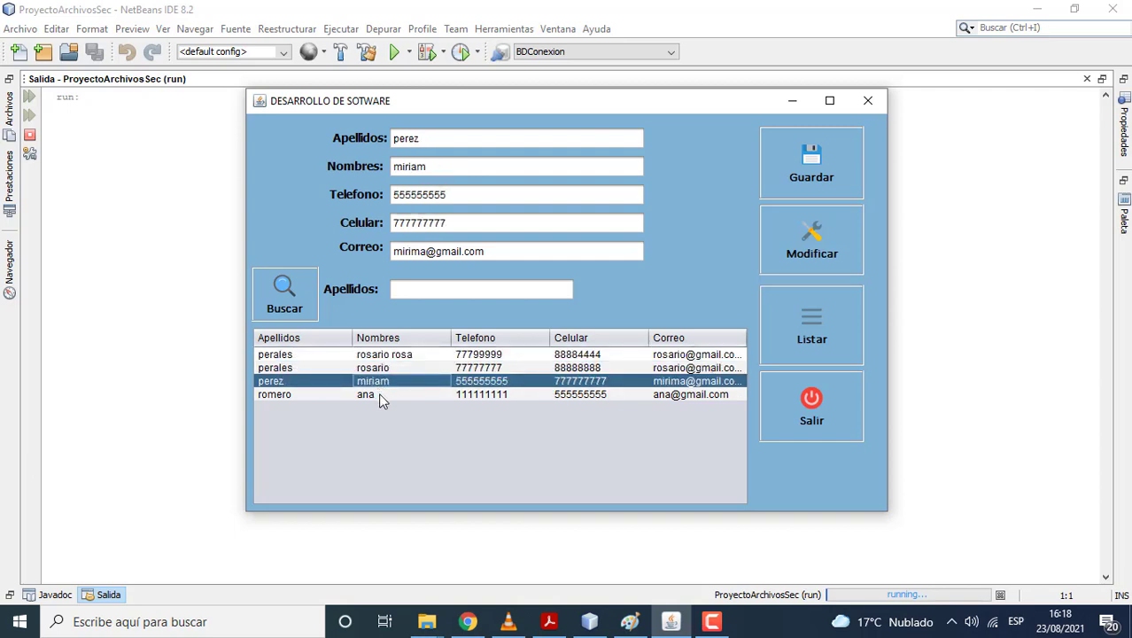
Step: Select the fourth contact and append 'maria' to both its first name and e-mail
{"action": "left_click", "coordinate": [379, 395]}
{"action": "left_click", "coordinate": [435, 174]}
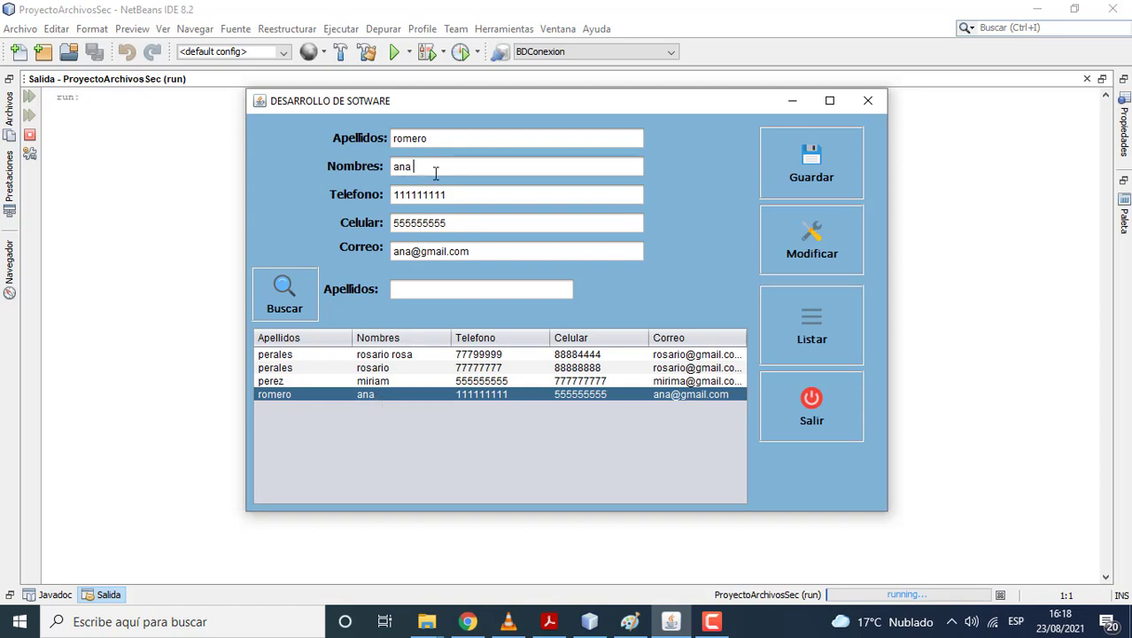
{"action": "type", "text": "maria"}
{"action": "left_click", "coordinate": [413, 253]}
{"action": "type", "text": "maria"}
Step: Save the modification, refresh the list and check the top two rows
{"action": "left_click", "coordinate": [779, 244]}
{"action": "left_click", "coordinate": [634, 338]}
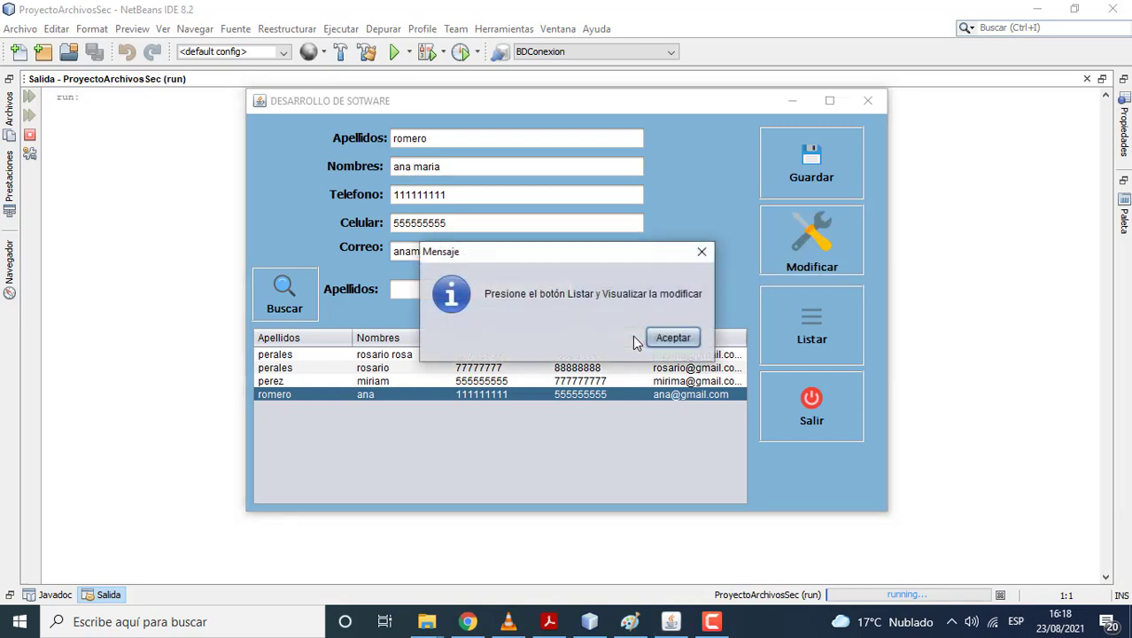
{"action": "left_click", "coordinate": [670, 338]}
{"action": "left_click", "coordinate": [793, 341]}
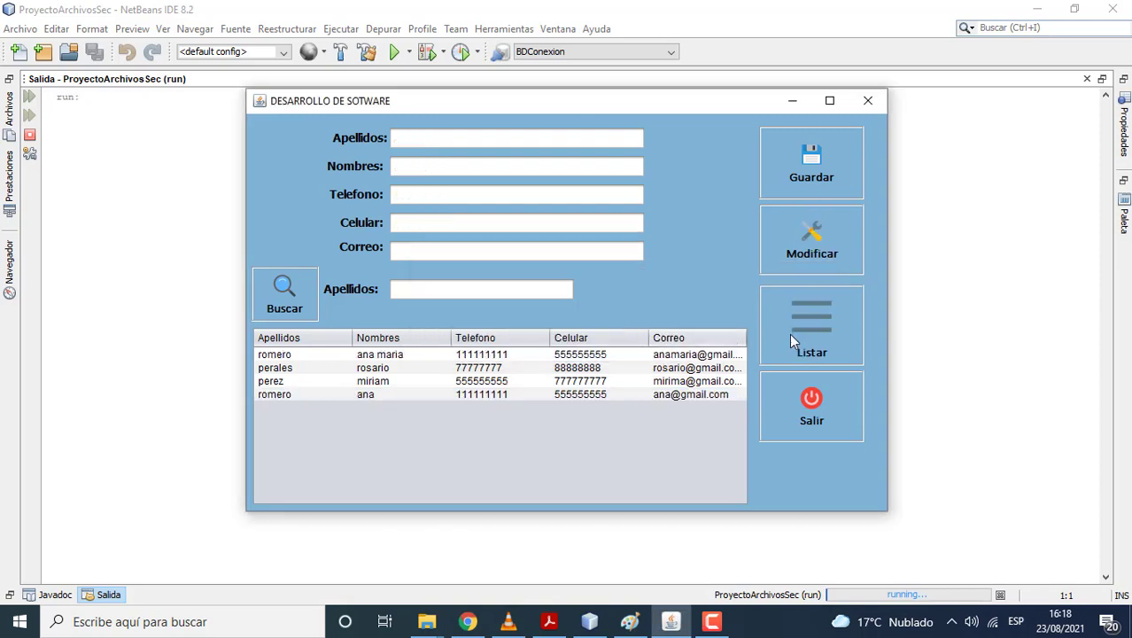
{"action": "left_click", "coordinate": [394, 356]}
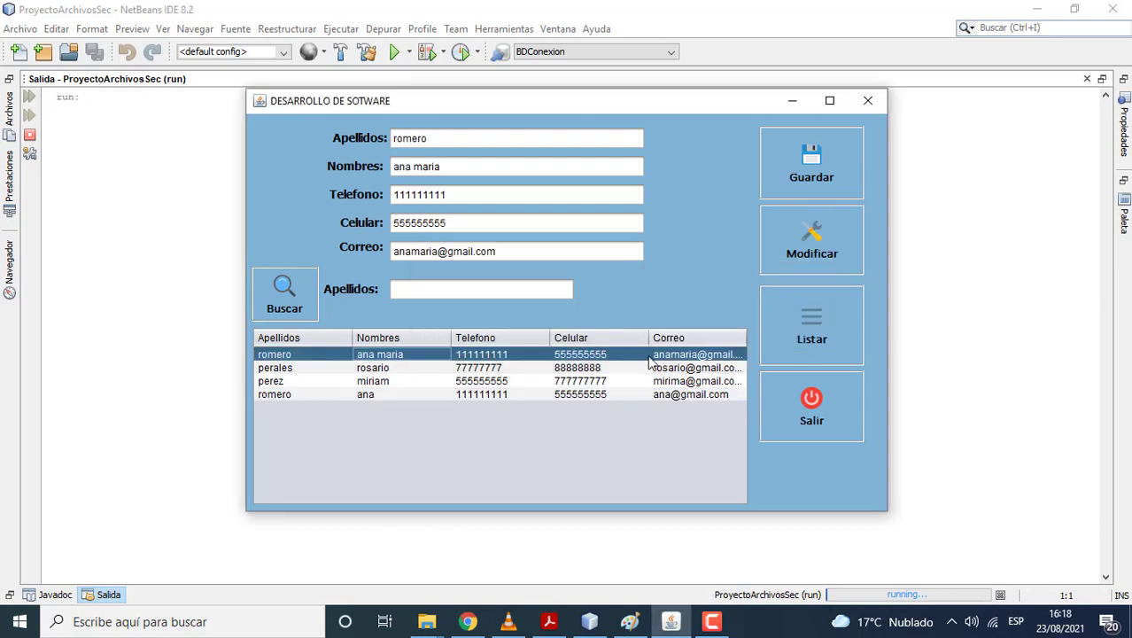
{"action": "left_click", "coordinate": [370, 372]}
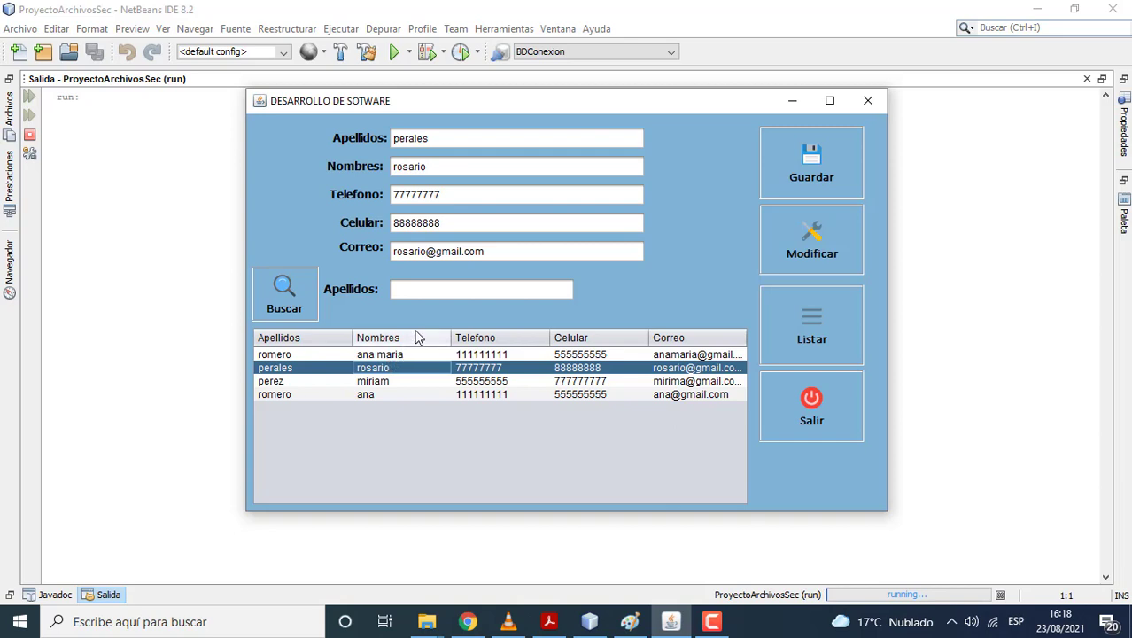
Step: Search surname rojas (no match), then romero, and relist all contacts
{"action": "left_click", "coordinate": [428, 283]}
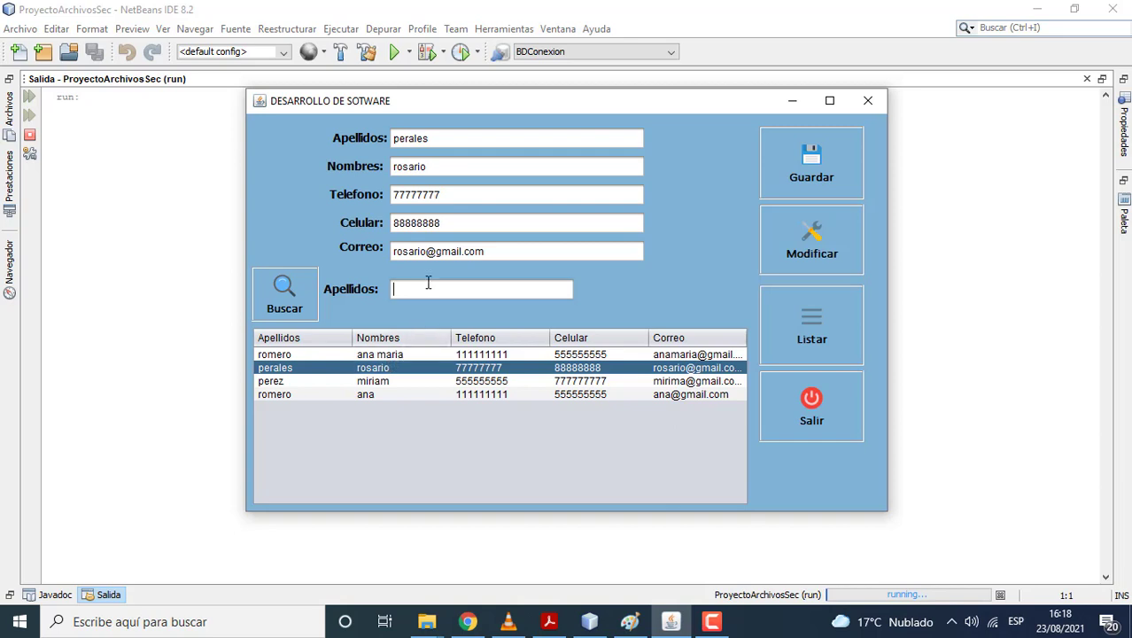
{"action": "type", "text": "rojas"}
{"action": "left_click", "coordinate": [289, 300]}
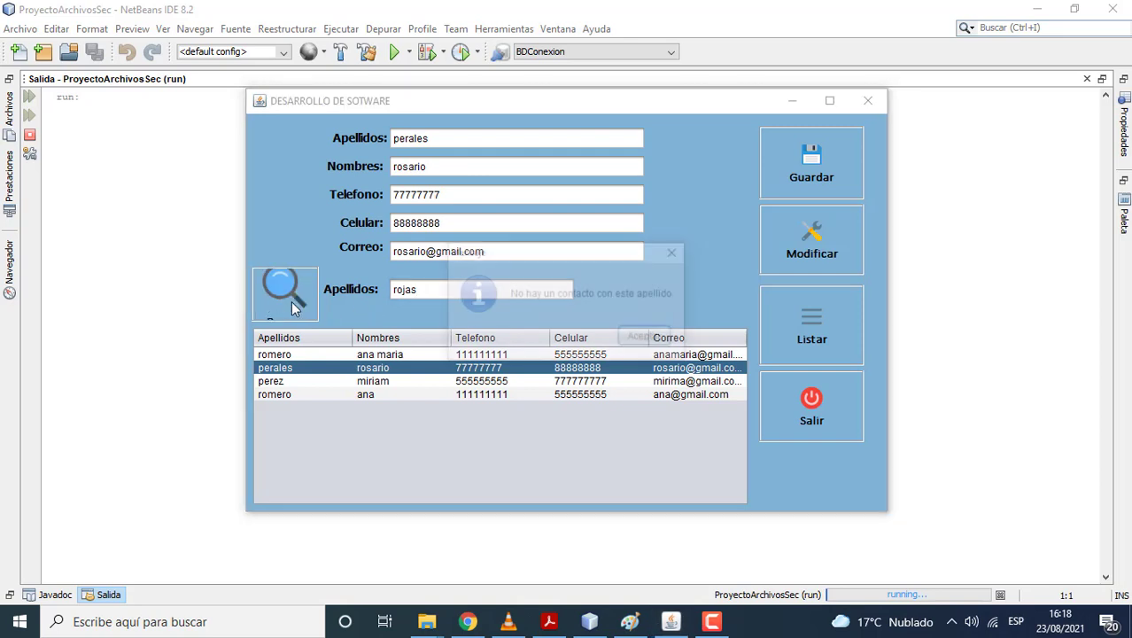
{"action": "left_click", "coordinate": [644, 338]}
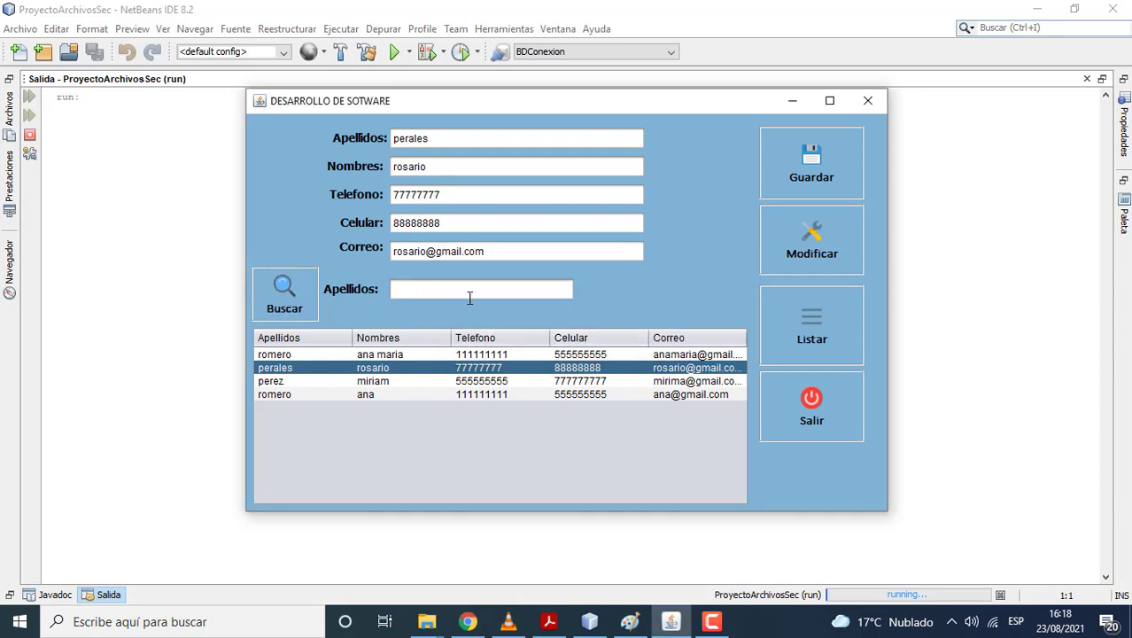
{"action": "type", "text": "romero"}
{"action": "left_click", "coordinate": [279, 297]}
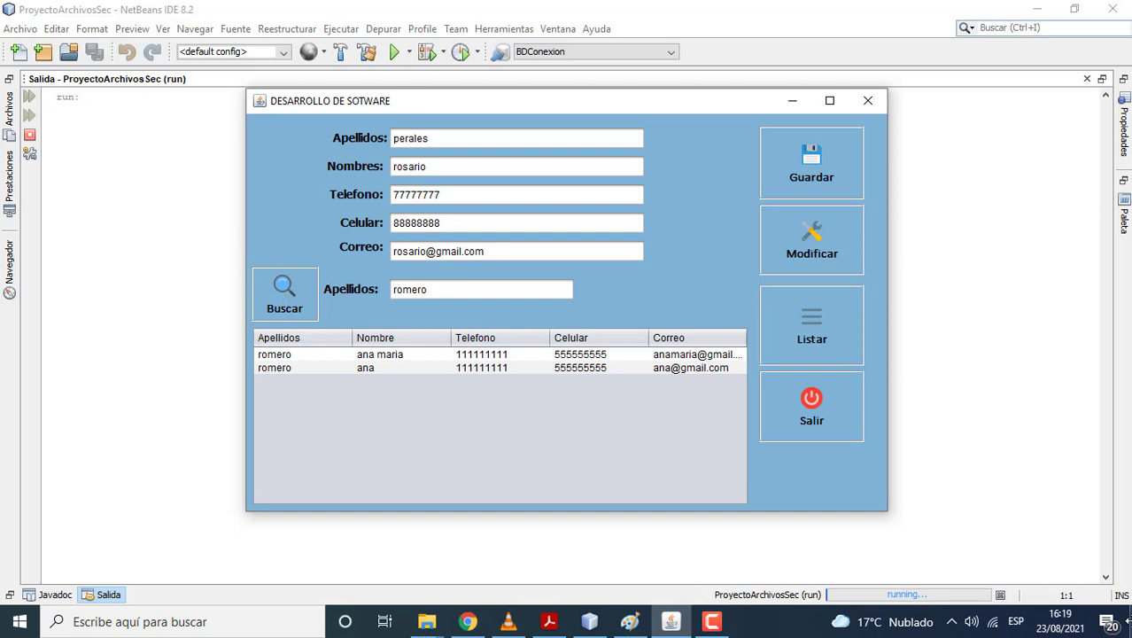
{"action": "left_click", "coordinate": [837, 349]}
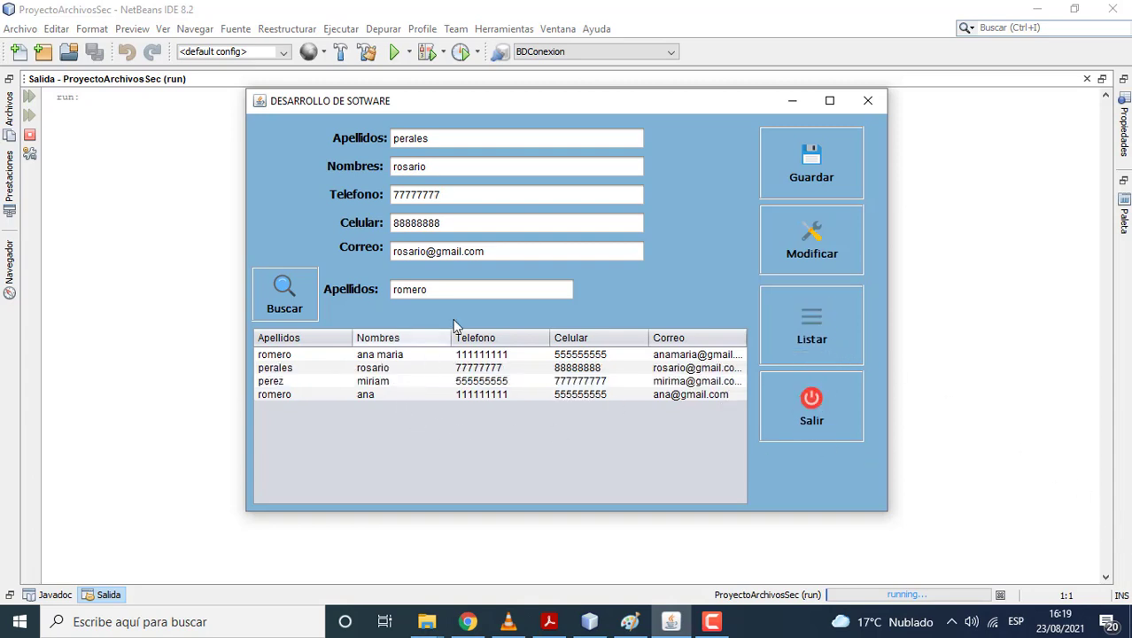
Step: Search for surname perez, then restore the full contact list
{"action": "left_click", "coordinate": [457, 282]}
{"action": "key", "text": "BackSpace"}
{"action": "key", "text": "BackSpace"}
{"action": "key", "text": "BackSpace"}
{"action": "key", "text": "BackSpace"}
{"action": "key", "text": "BackSpace"}
{"action": "key", "text": "BackSpace"}
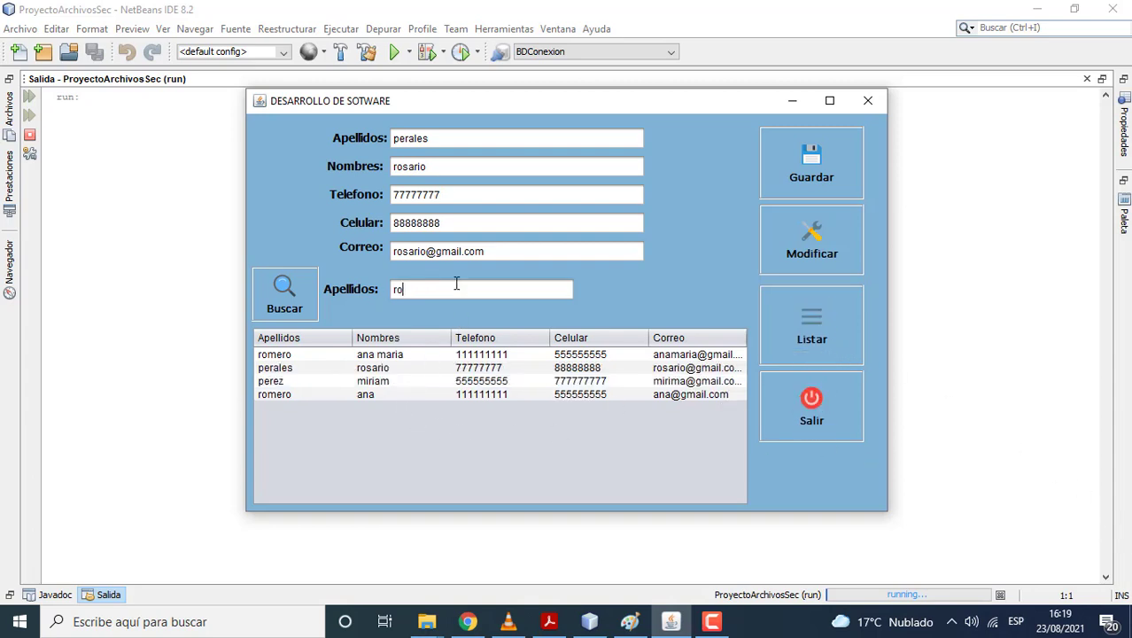
{"action": "type", "text": "perez"}
{"action": "left_click", "coordinate": [309, 295]}
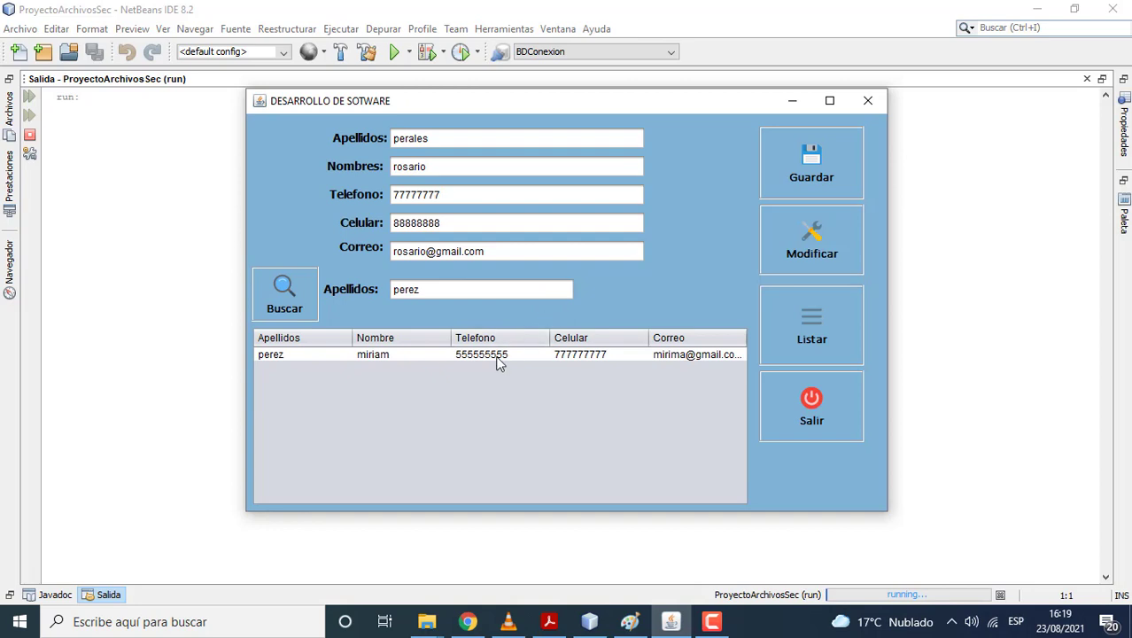
{"action": "left_click", "coordinate": [812, 317]}
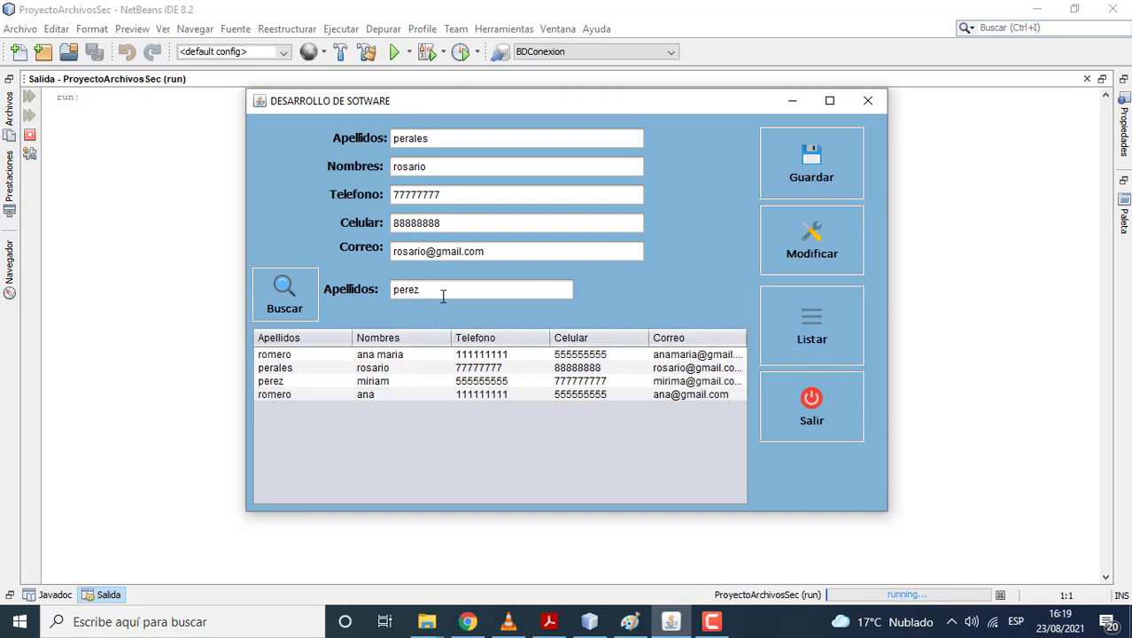
Step: Search for surname perales, then restore the full contact list
{"action": "key", "text": "BackSpace"}
{"action": "key", "text": "BackSpace"}
{"action": "type", "text": "rales"}
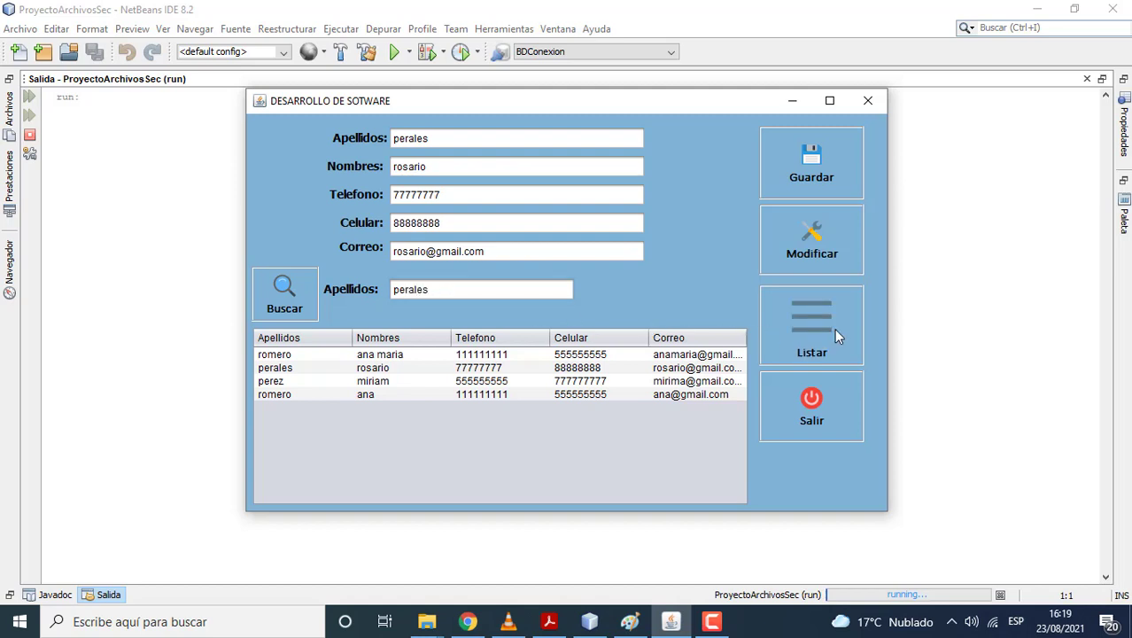
{"action": "left_click", "coordinate": [263, 300]}
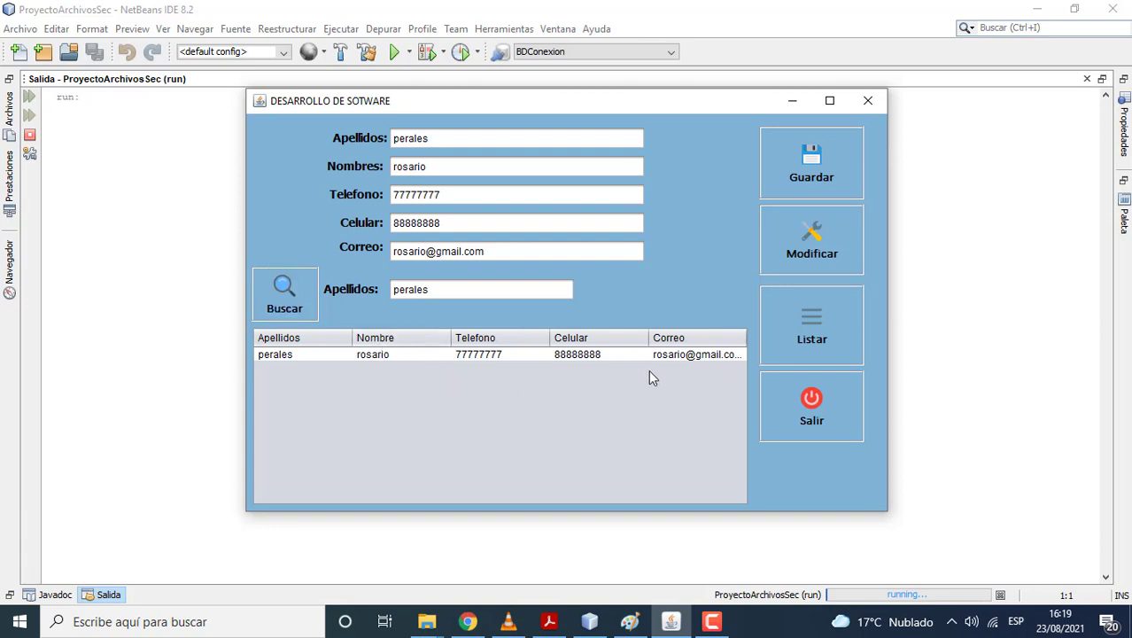
{"action": "left_click", "coordinate": [782, 333]}
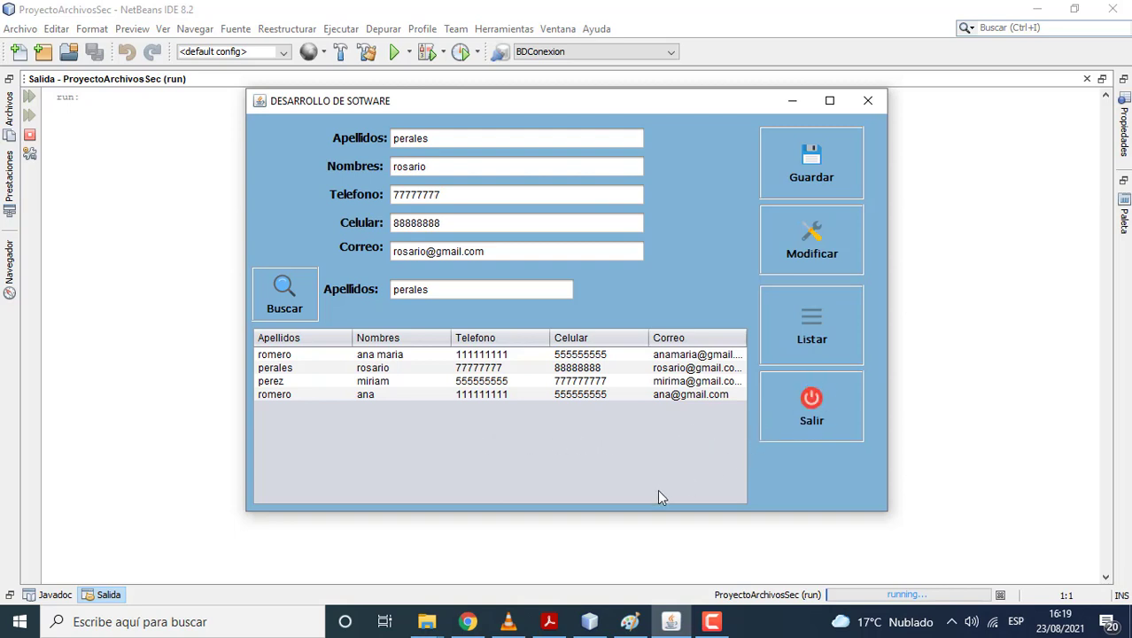
Step: Open contactos.txt from the ProyectoArchivosSec folder to view the saved records
{"action": "mouse_move", "coordinate": [434, 623]}
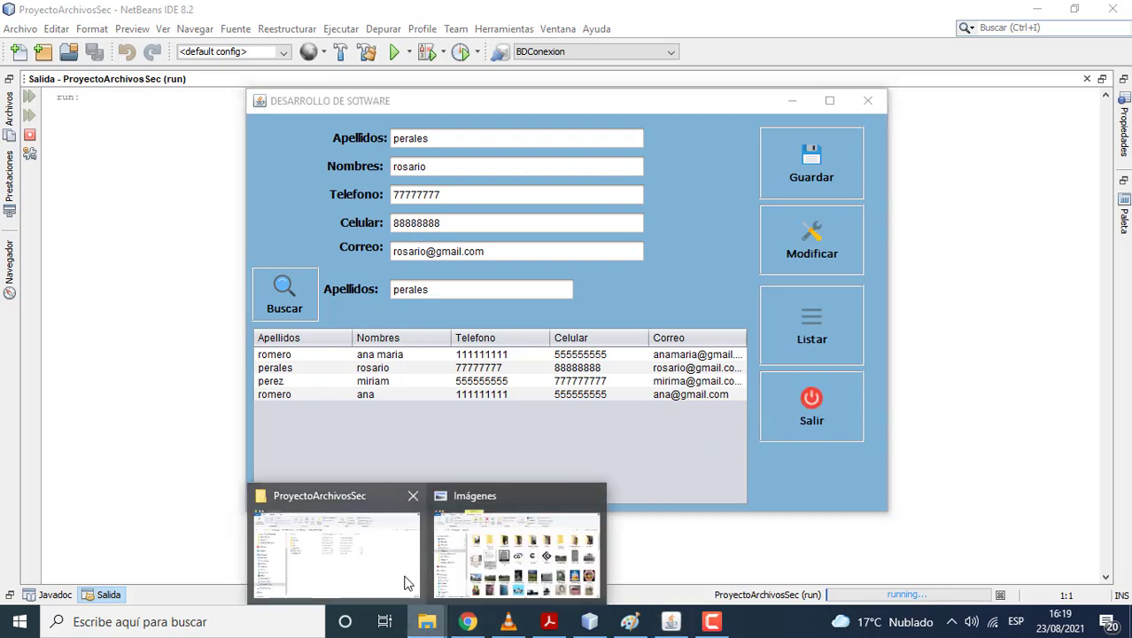
{"action": "left_click", "coordinate": [396, 577]}
{"action": "right_click", "coordinate": [272, 281]}
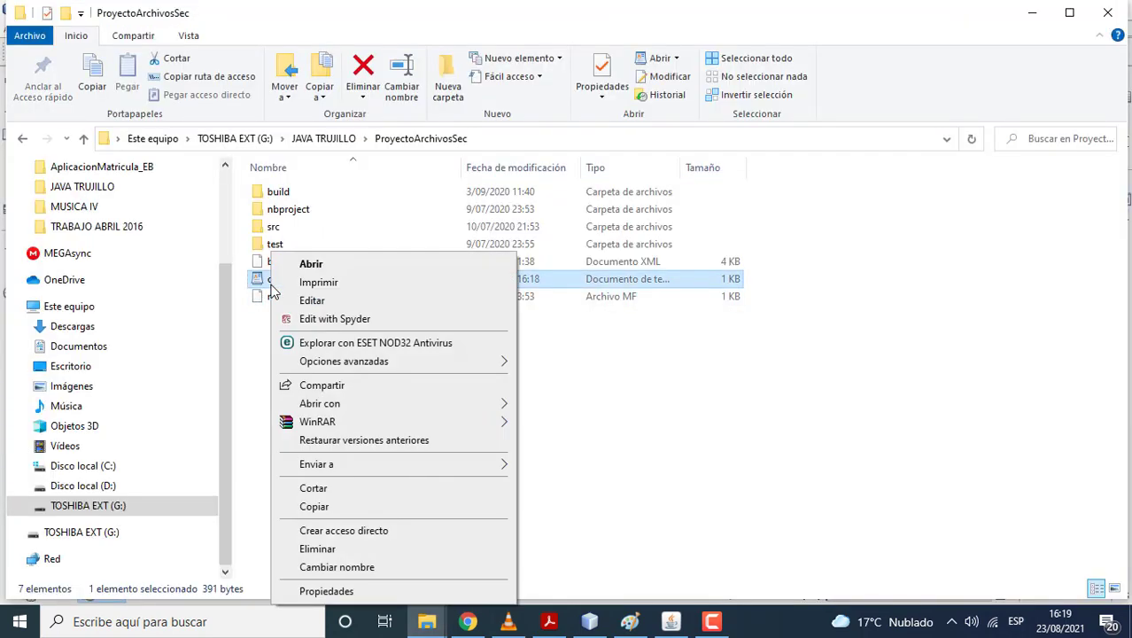
{"action": "left_click", "coordinate": [264, 328]}
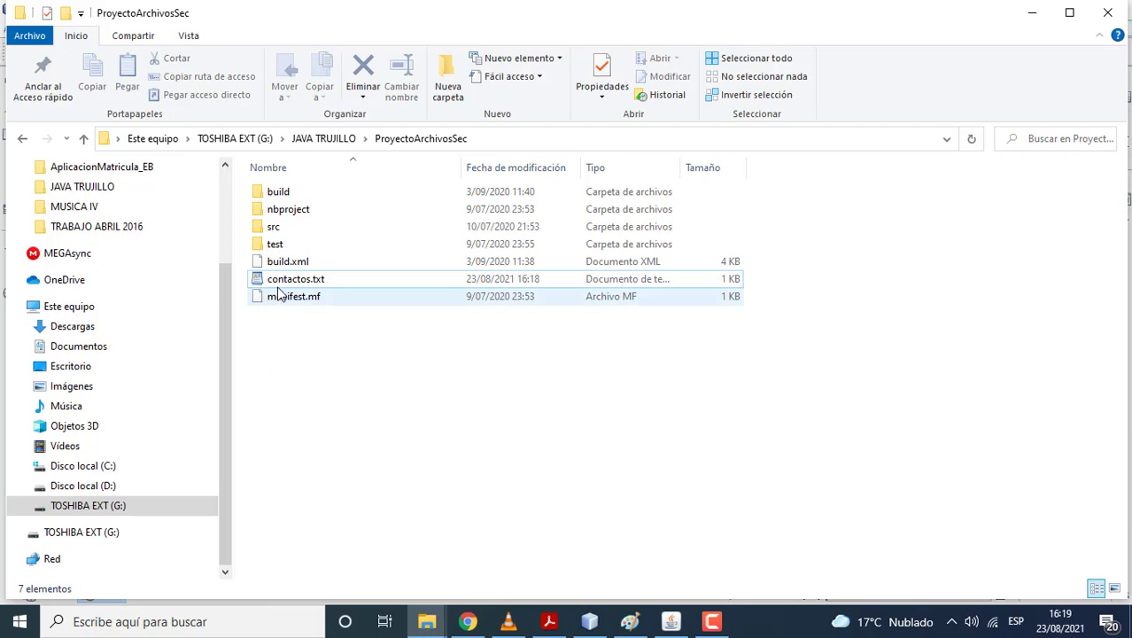
{"action": "left_click", "coordinate": [281, 280]}
{"action": "double_click", "coordinate": [285, 279]}
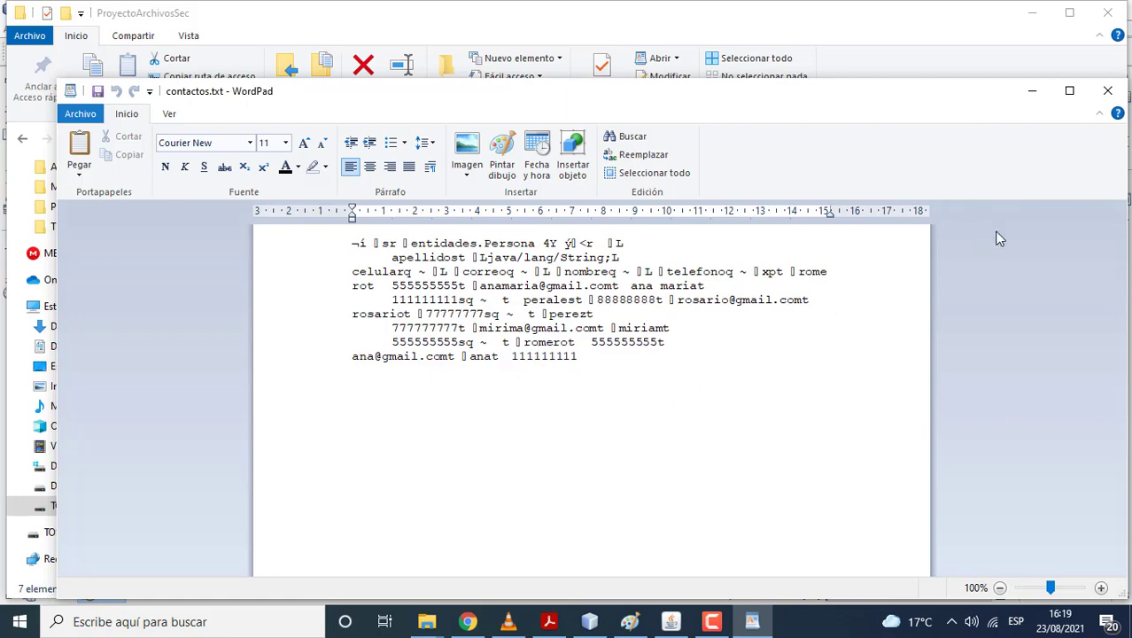
{"action": "left_click", "coordinate": [1107, 91]}
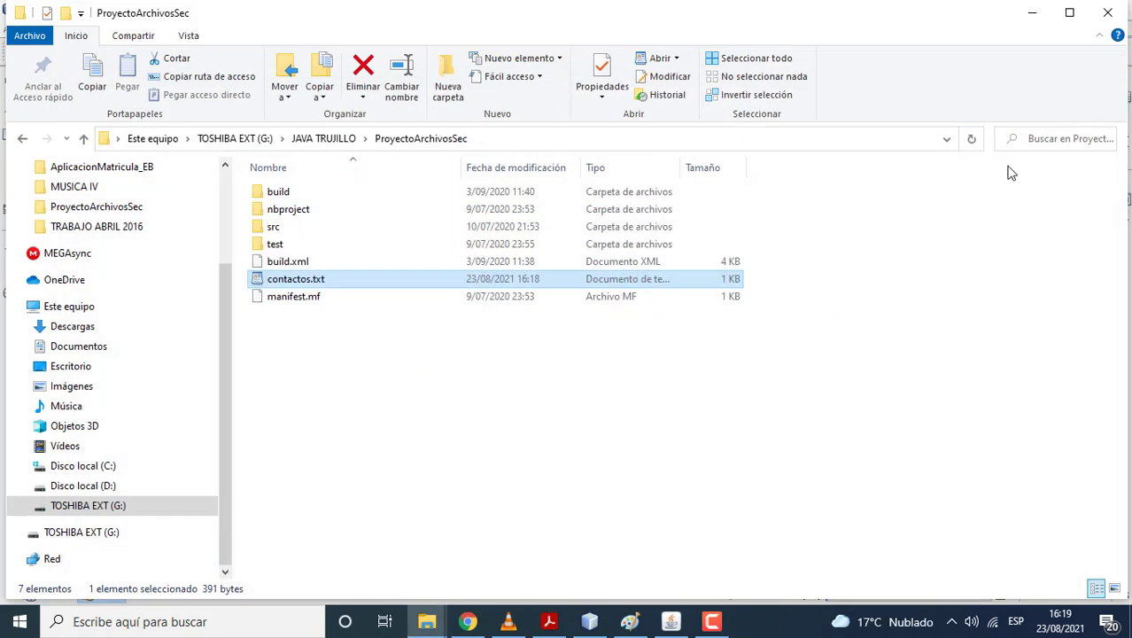
{"action": "left_click", "coordinate": [591, 621]}
Step: Bring the running contacts app forward and load the first few table contacts into the form
{"action": "left_click", "coordinate": [669, 620]}
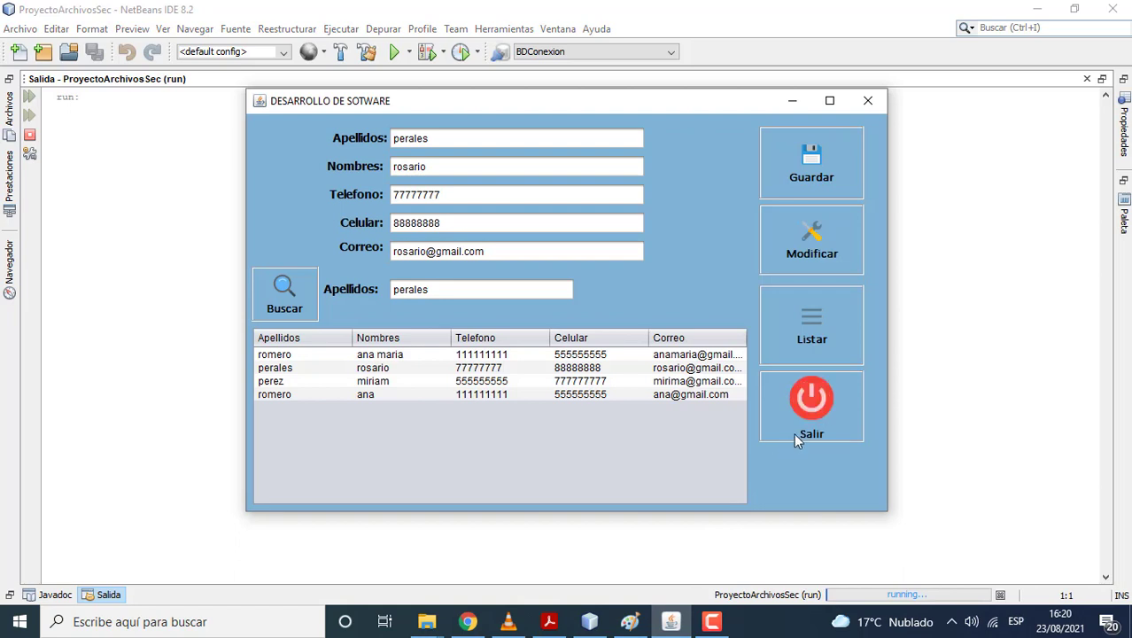
{"action": "left_click", "coordinate": [520, 369]}
{"action": "left_click", "coordinate": [501, 353]}
{"action": "left_click", "coordinate": [493, 380]}
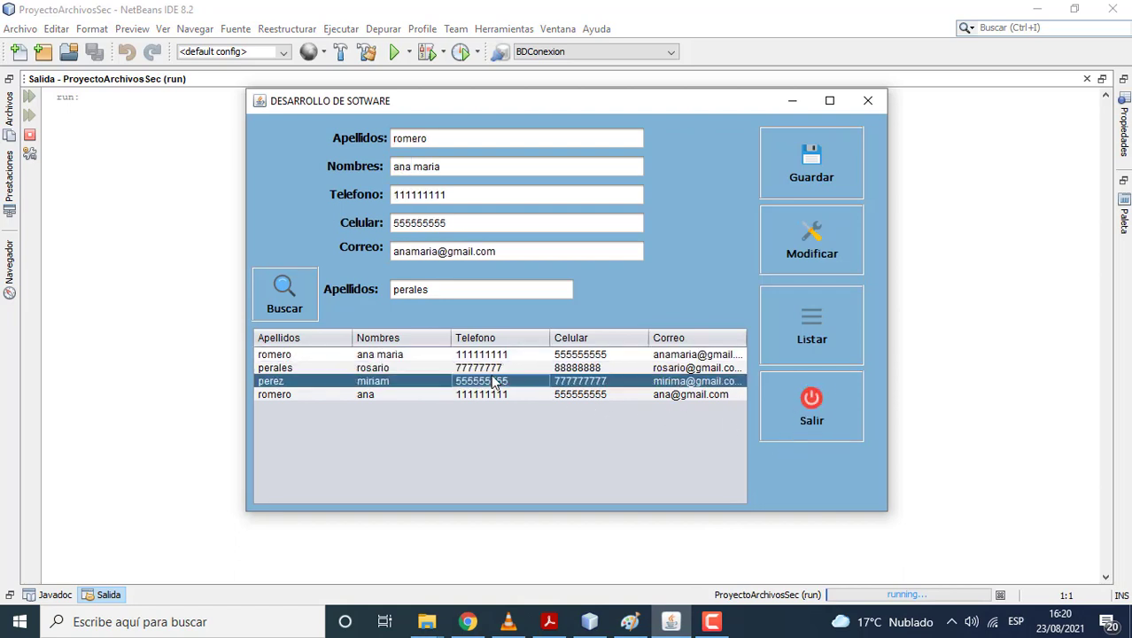
{"action": "double_click", "coordinate": [487, 386]}
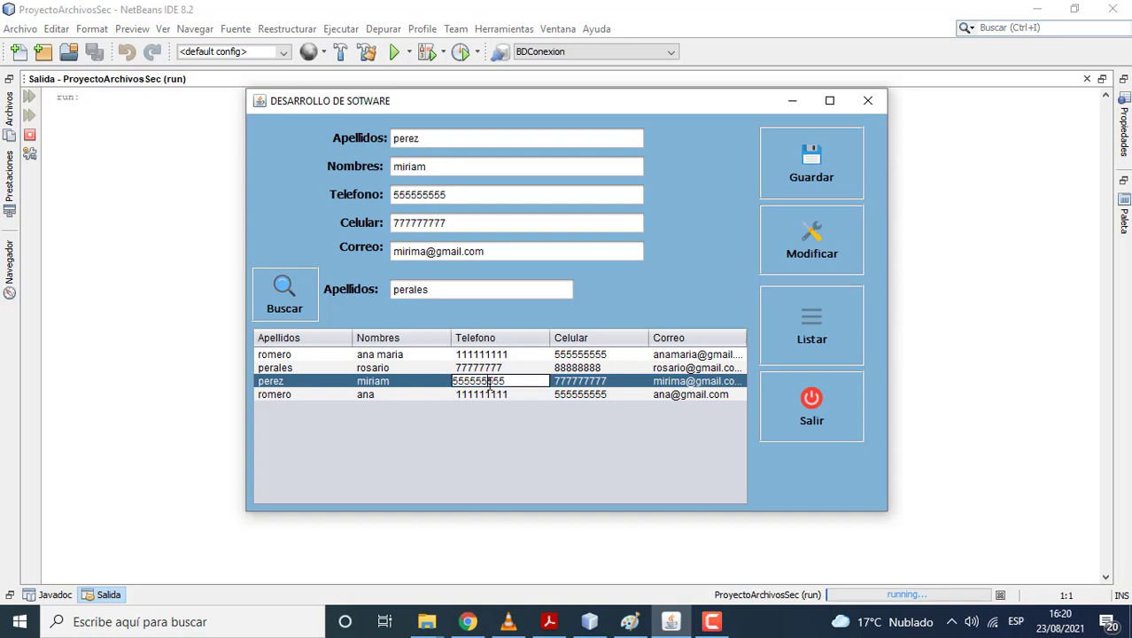
Step: Load three more contacts into the form, then exit the app with Salir
{"action": "double_click", "coordinate": [489, 394]}
{"action": "left_click", "coordinate": [411, 379]}
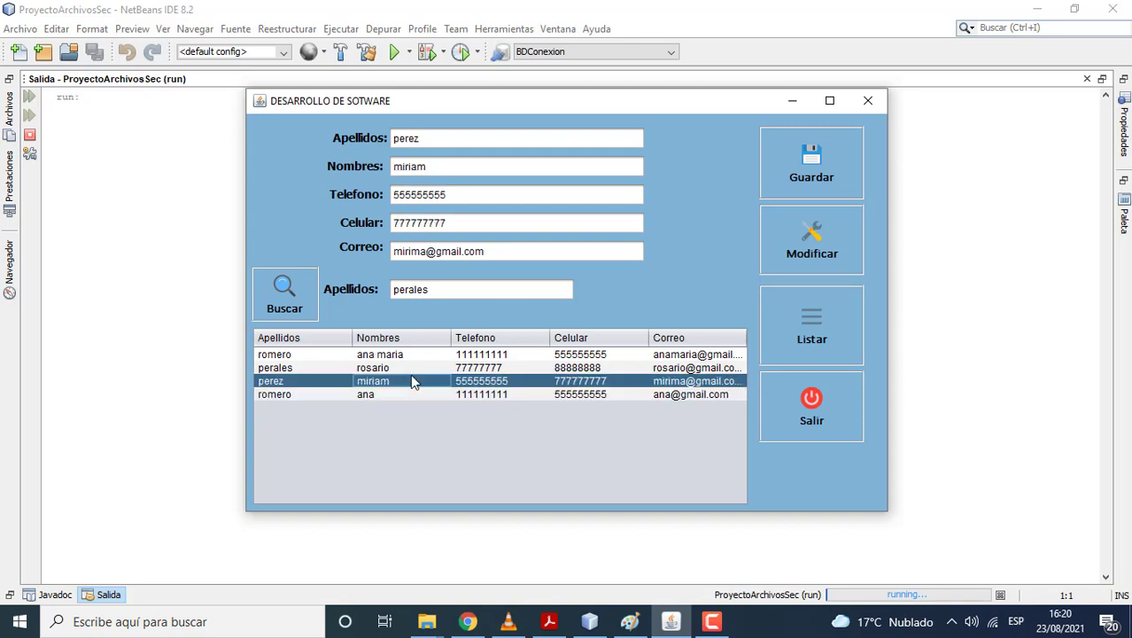
{"action": "left_click", "coordinate": [412, 372]}
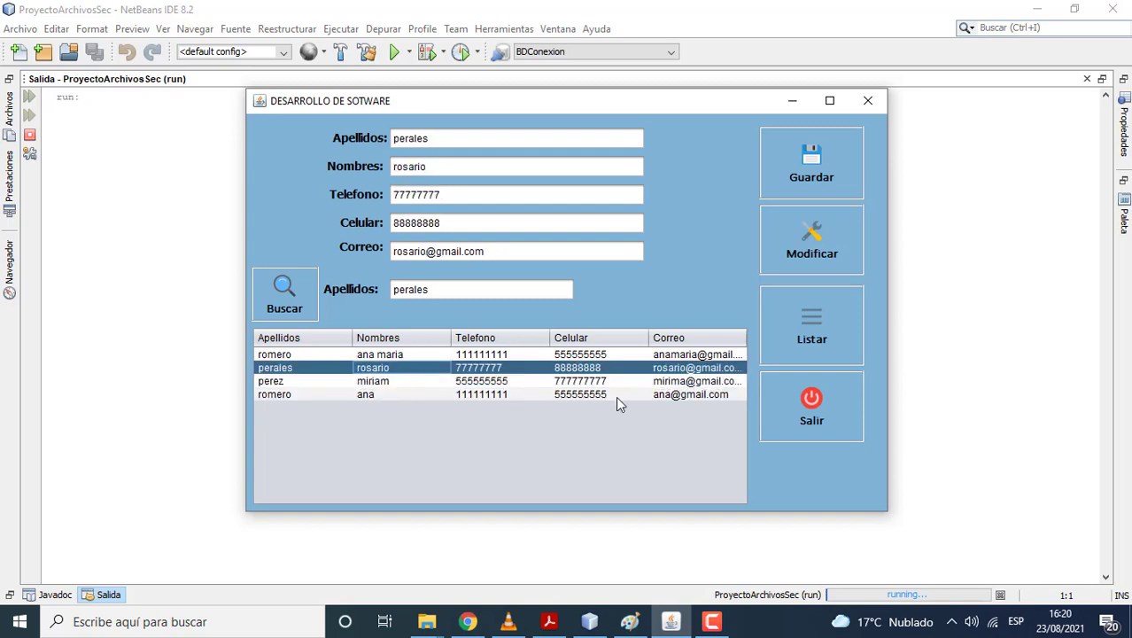
{"action": "left_click", "coordinate": [802, 412]}
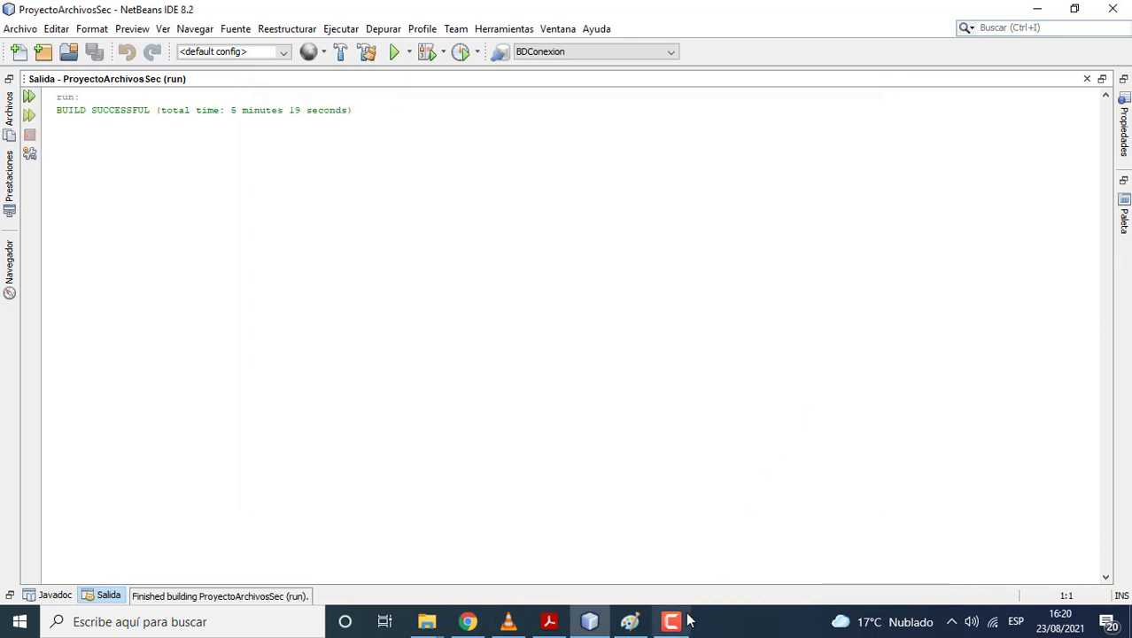